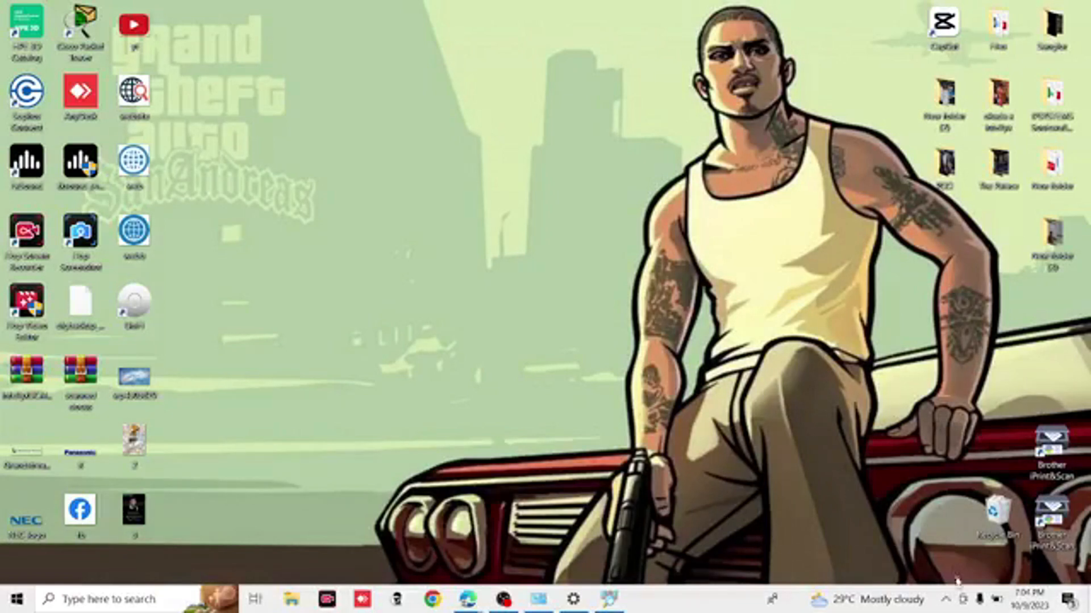
# - Check the computer's current network connection, then dismiss the network details
pyautogui.click(946, 601)
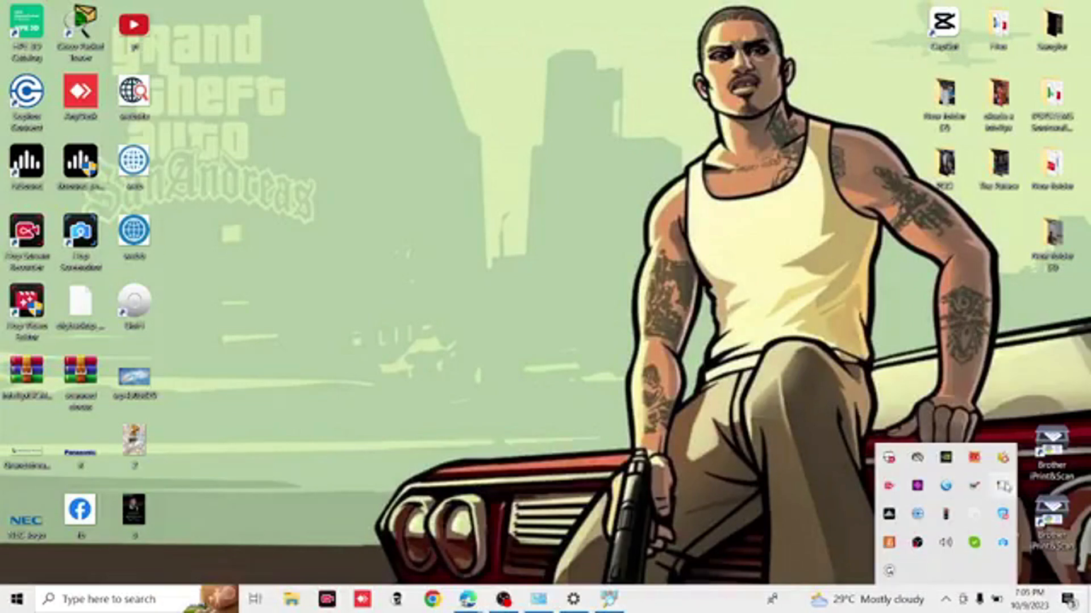
pyautogui.click(1003, 486)
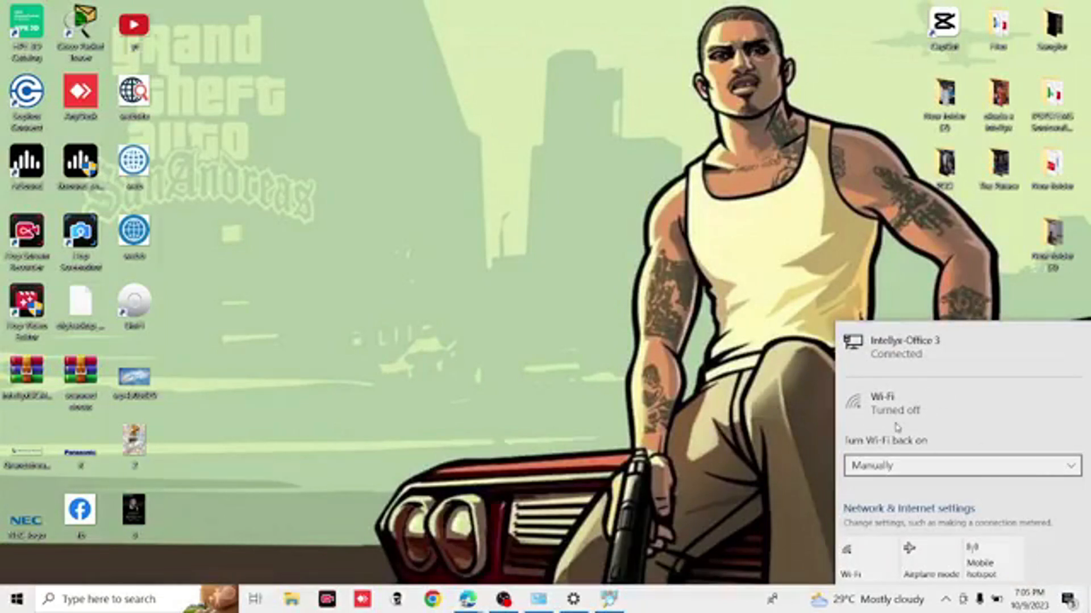
pyautogui.click(946, 600)
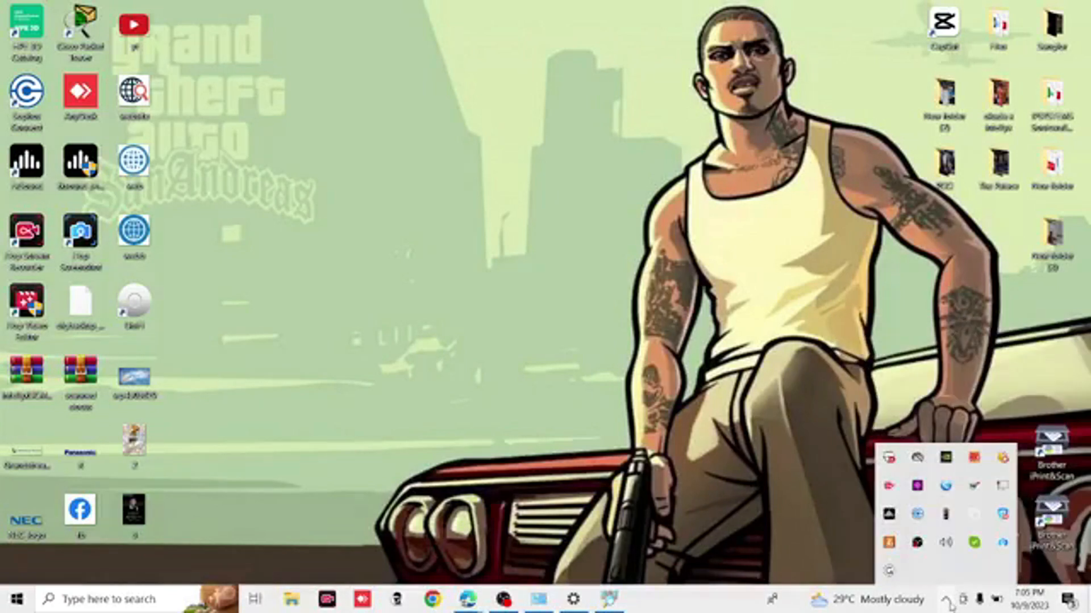
pyautogui.click(947, 601)
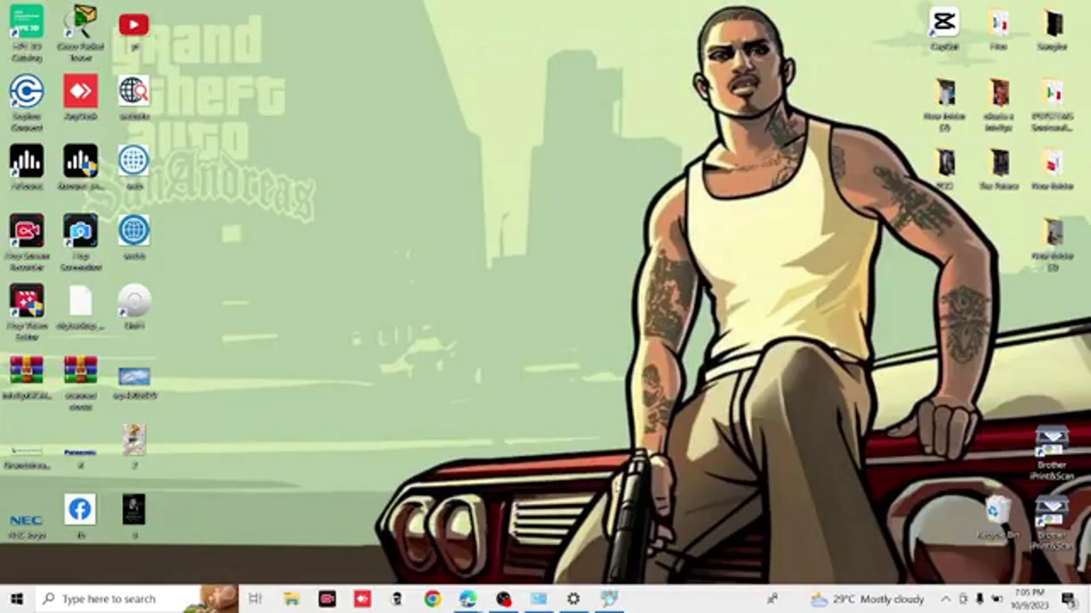
# - Launch Advanced IP Scanner and scan the address range 192.168.9.1-254
pyautogui.press('super')
pyautogui.write('adver')
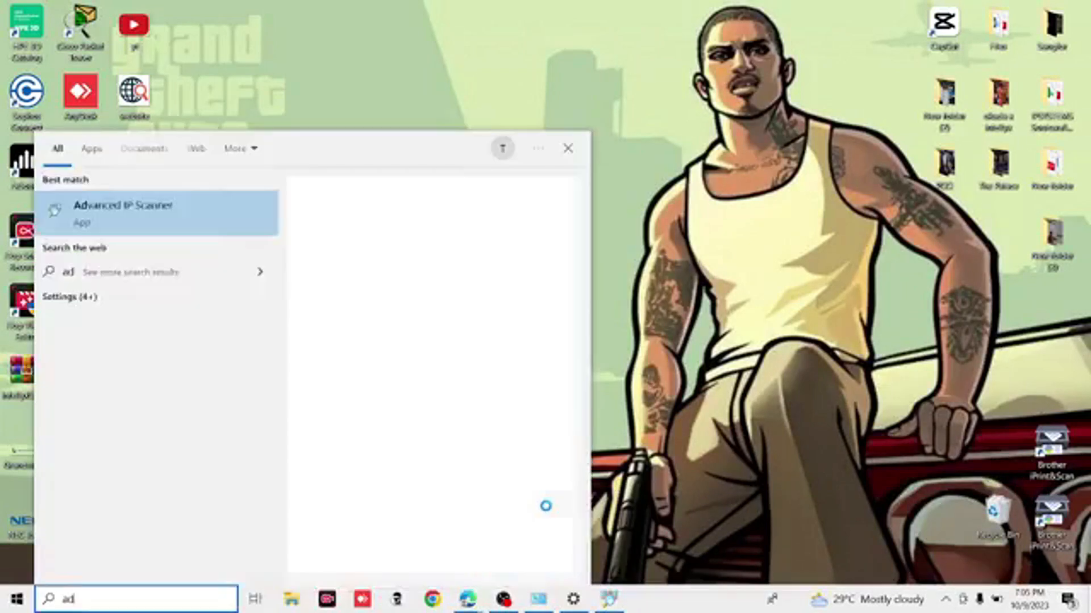
pyautogui.press('BackSpace')
pyautogui.press('BackSpace')
pyautogui.press('BackSpace')
pyautogui.write('v')
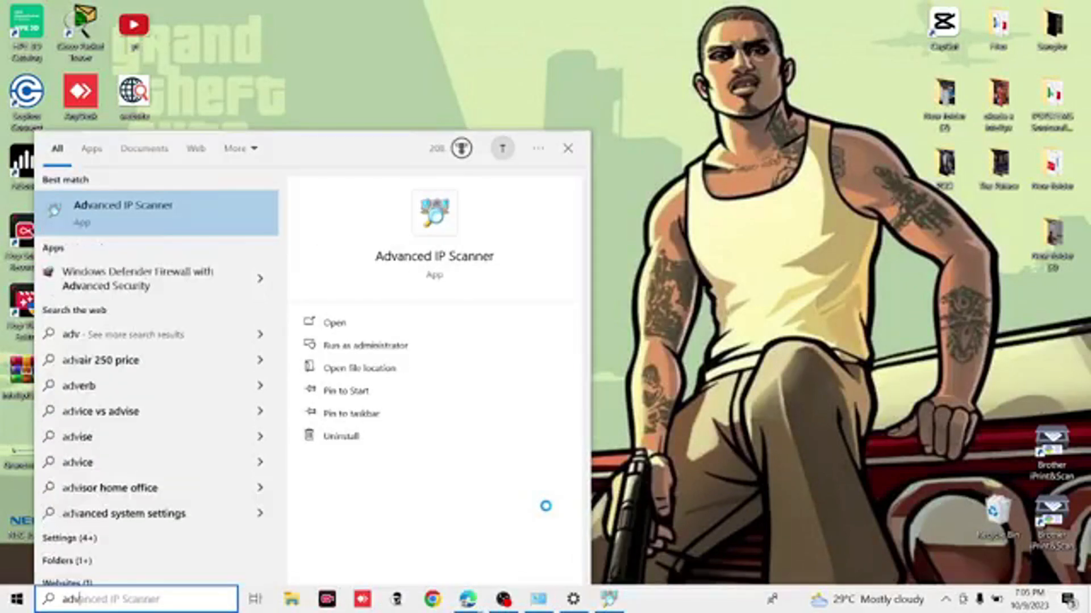
pyautogui.press('Return')
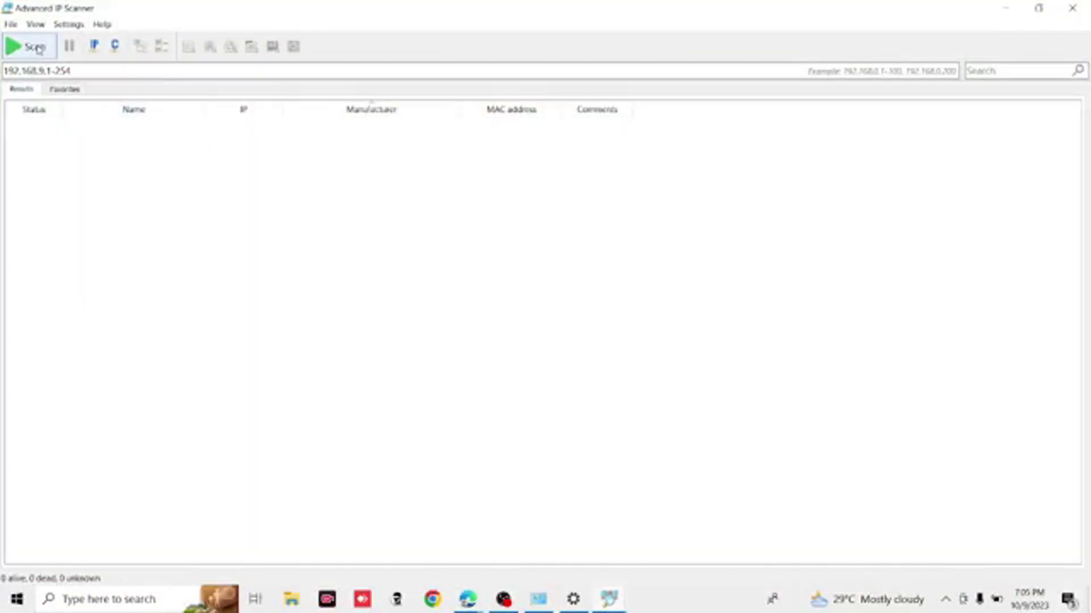
pyautogui.click(35, 47)
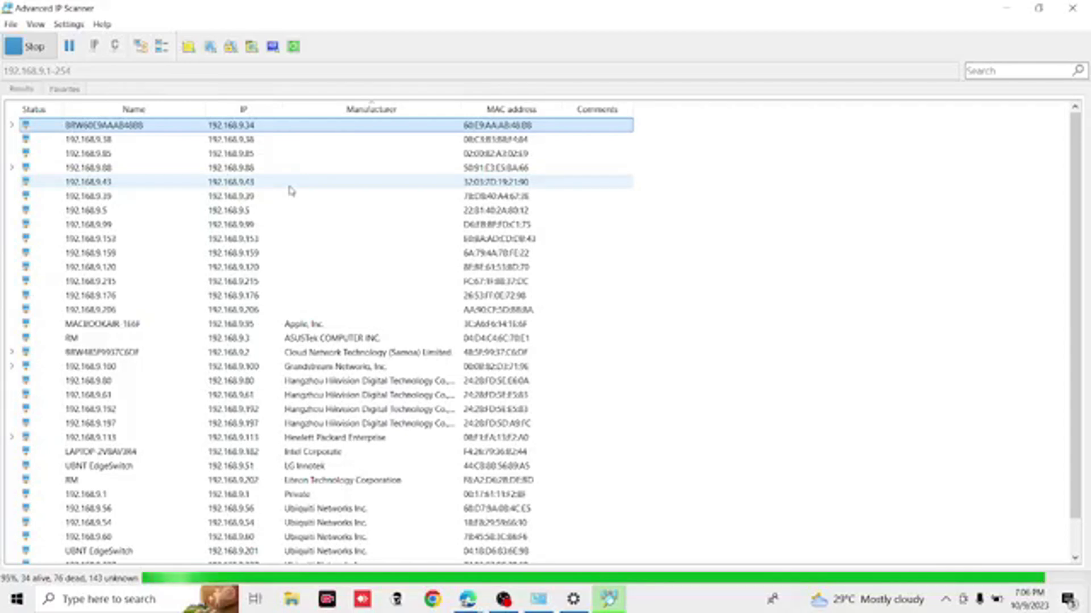
# - Open the HTTP Omada Controller page of host 192.168.9.88 from the scan results, keeping only one browser tab of it
pyautogui.scroll(-1, 182, 301)
pyautogui.scroll(1, 182, 301)
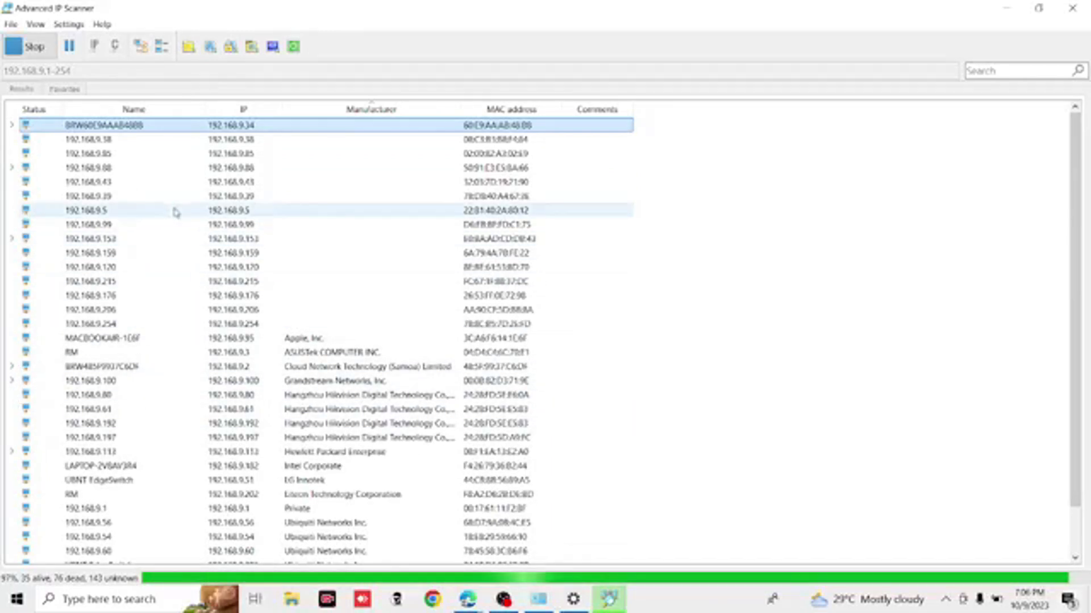
pyautogui.click(13, 168)
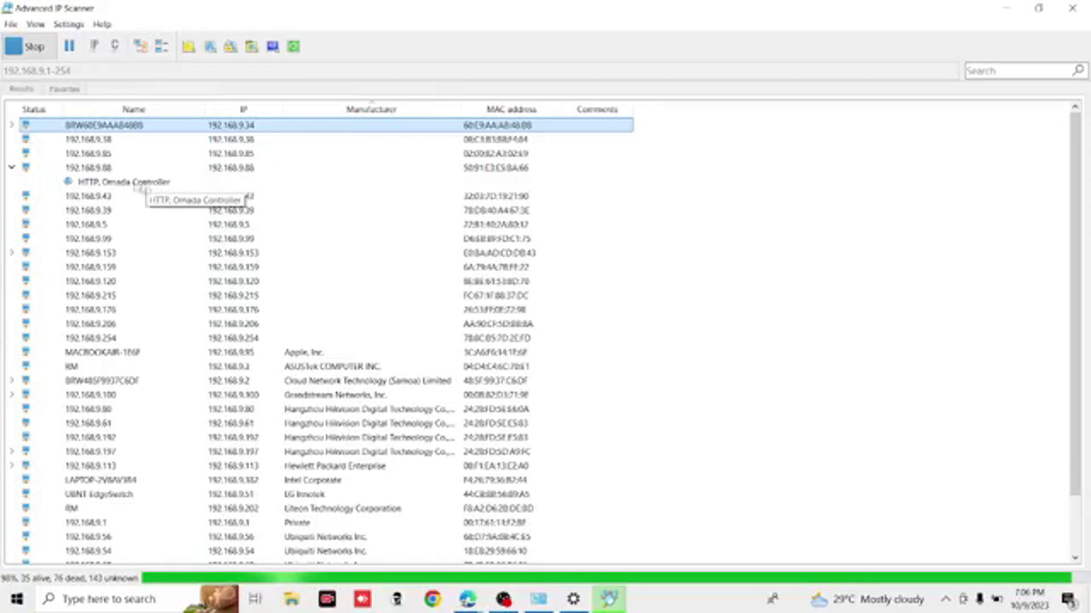
pyautogui.click(124, 183)
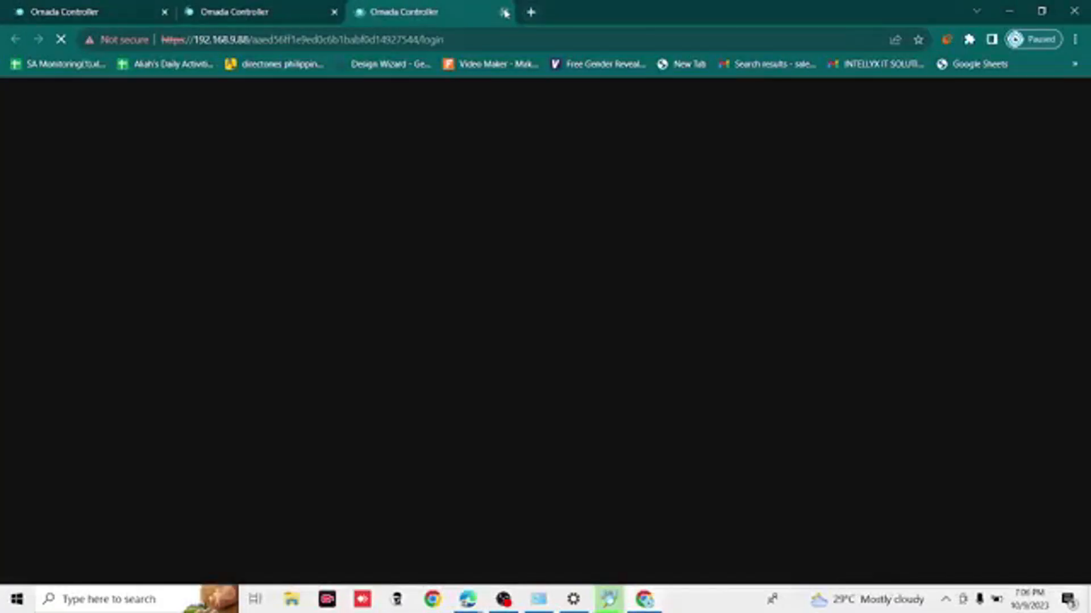
pyautogui.click(503, 11)
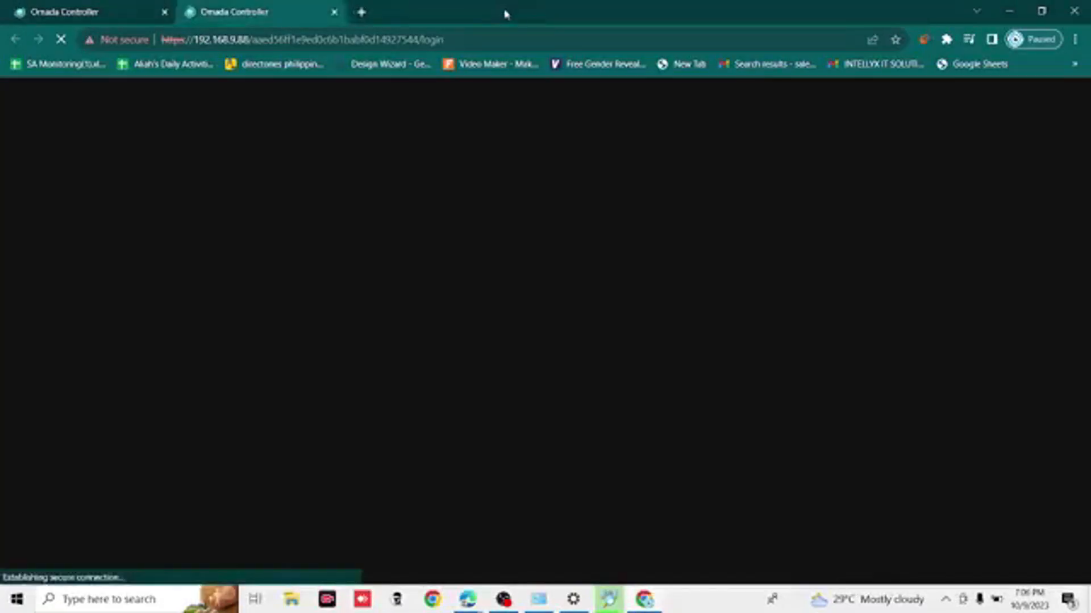
pyautogui.click(335, 12)
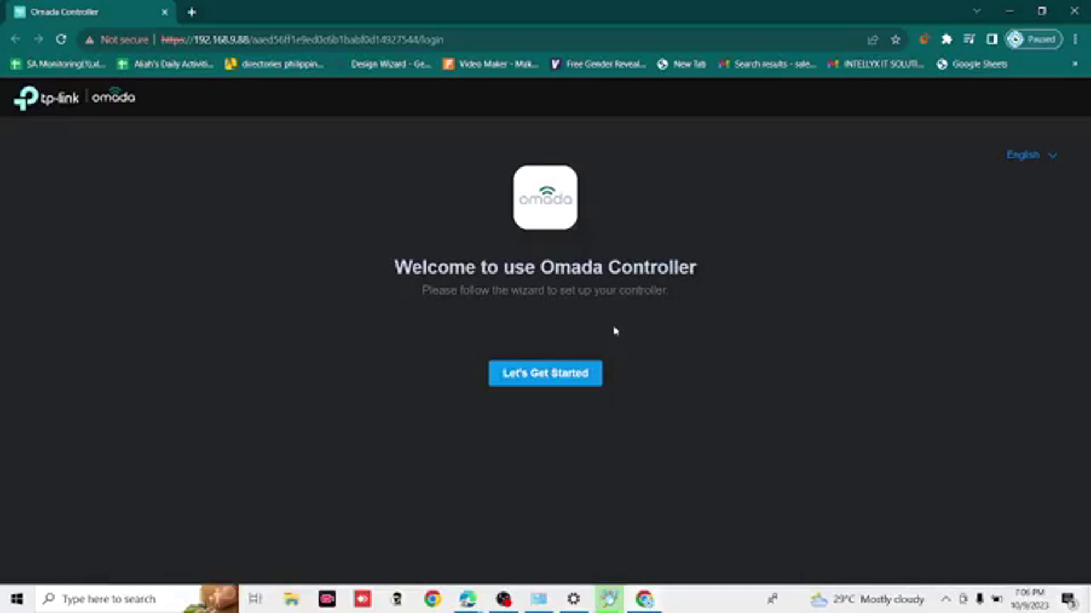
# - Start the Omada setup wizard, choose Office as the application scenario and continue to device configuration
pyautogui.click(577, 372)
pyautogui.scroll(-1, 681, 254)
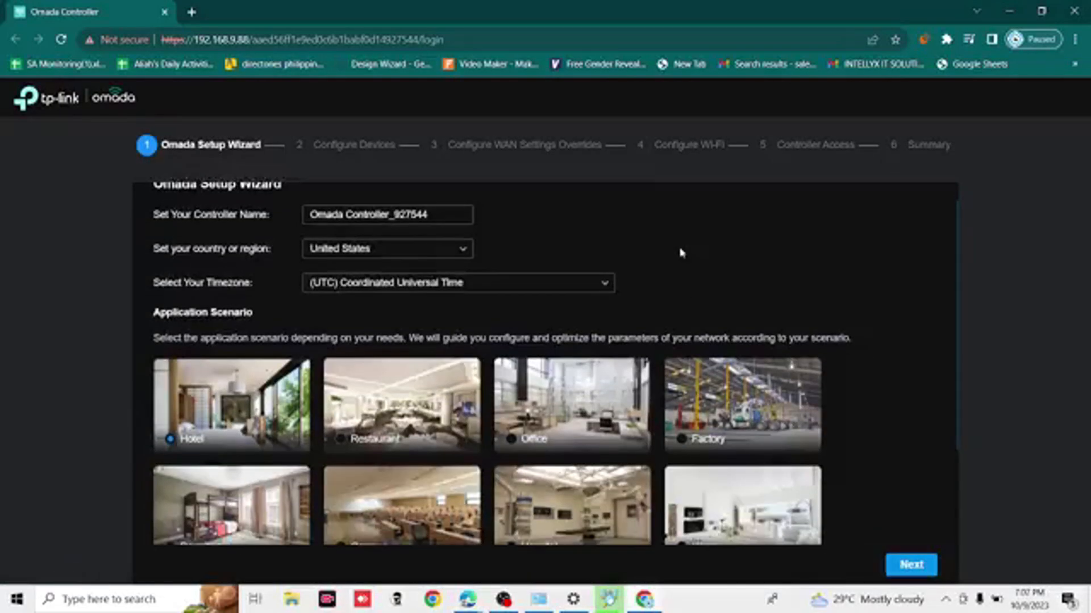
pyautogui.scroll(1, 681, 253)
pyautogui.scroll(-1, 682, 253)
pyautogui.scroll(-1, 682, 253)
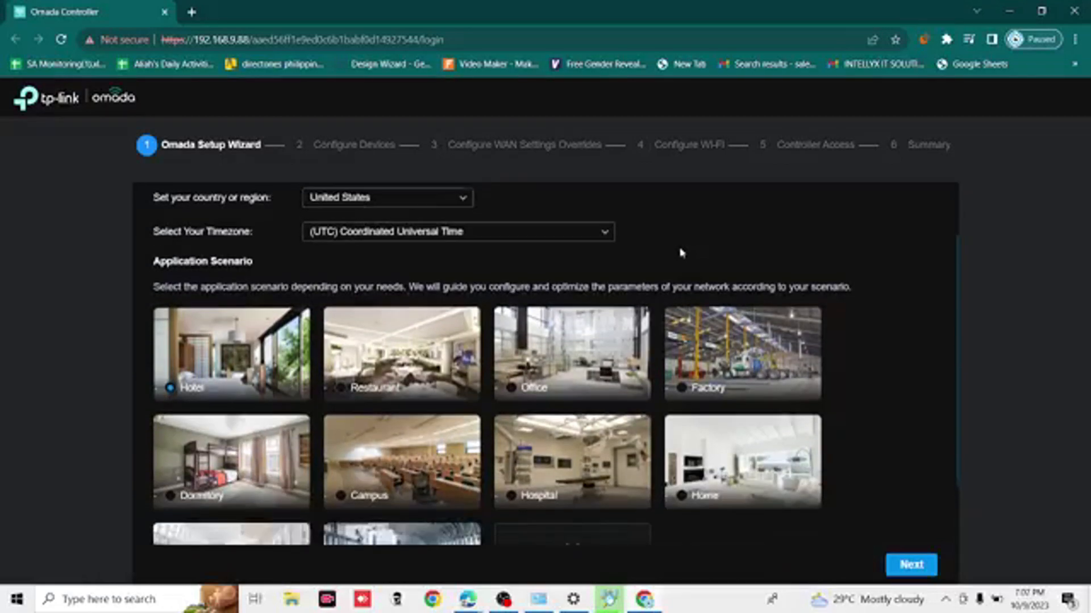
pyautogui.scroll(-2, 554, 373)
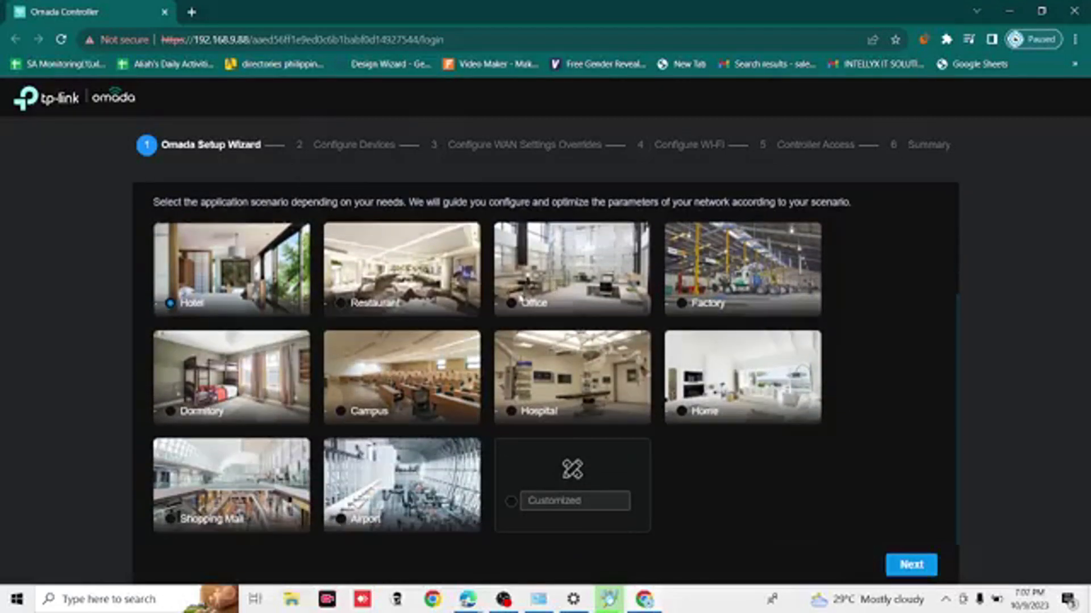
pyautogui.doubleClick(520, 300)
pyautogui.click(519, 303)
pyautogui.scroll(3, 728, 492)
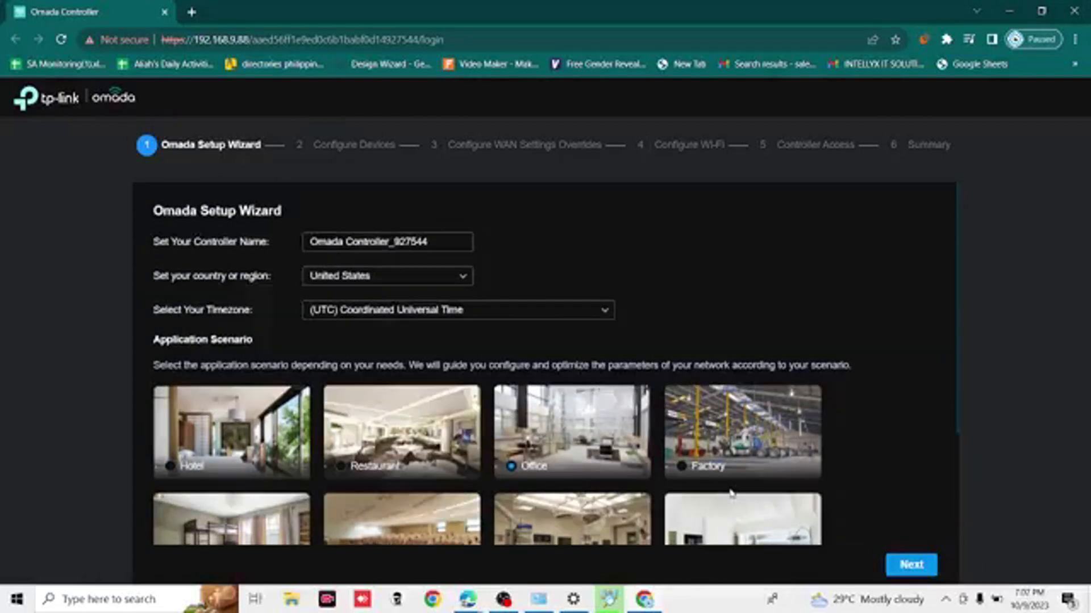
pyautogui.scroll(-3, 731, 497)
pyautogui.click(912, 565)
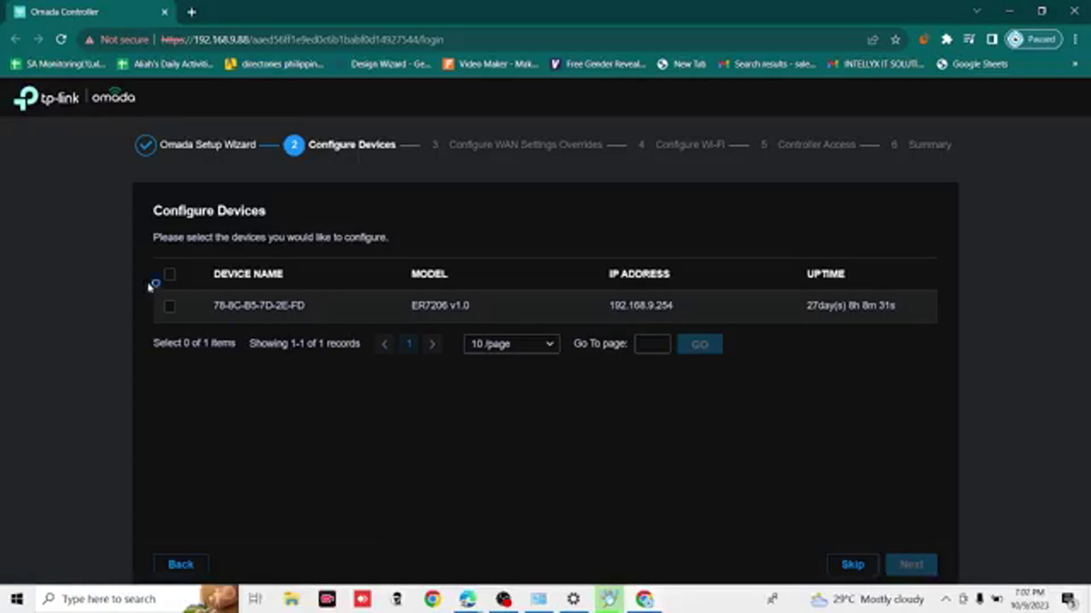
# - Select the ER7206 v1.0 gateway for configuration and proceed past the WAN settings with overrides left off
pyautogui.click(169, 307)
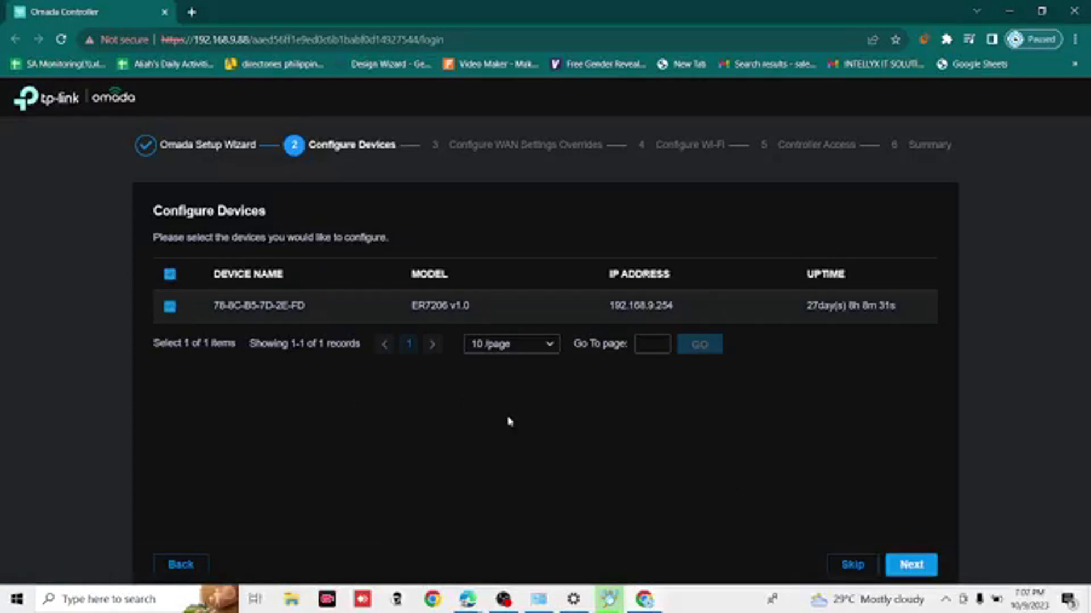
pyautogui.click(912, 565)
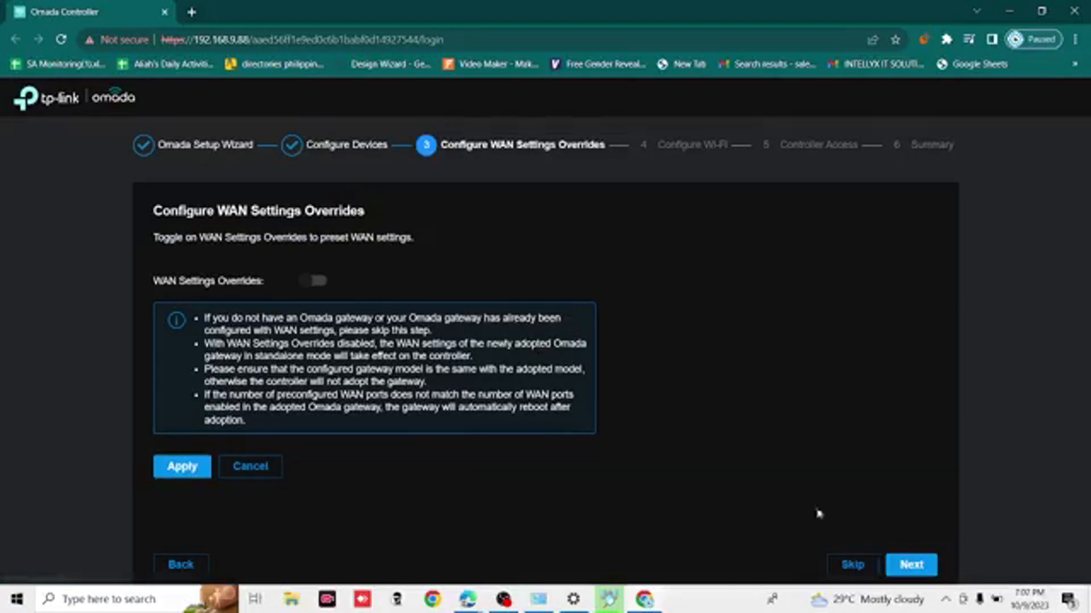
pyautogui.click(909, 564)
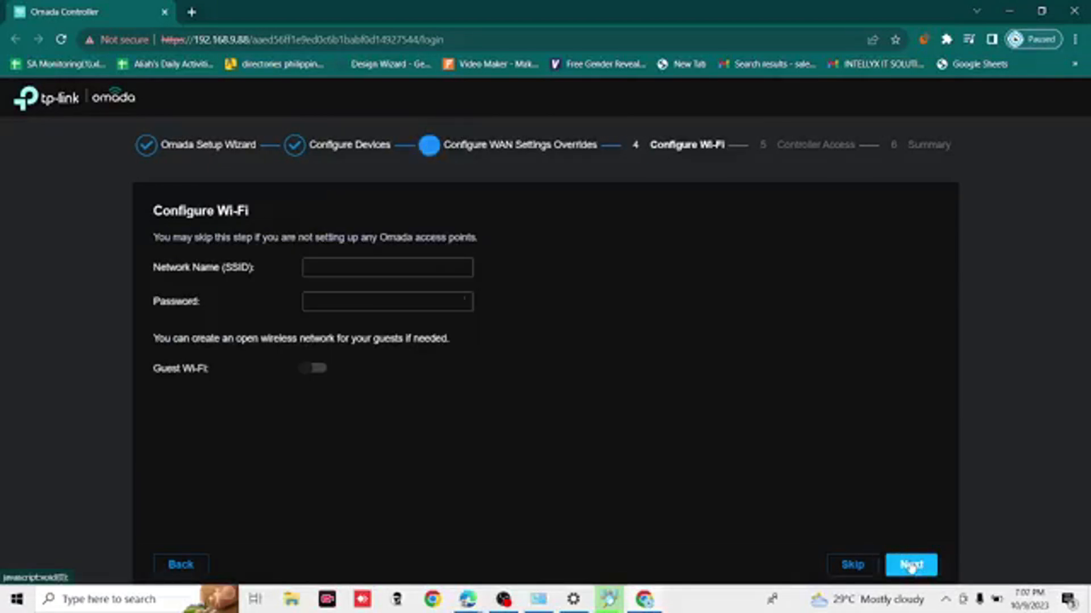
# - Set the Wi-Fi network name to Sample, enter the Wi-Fi password and reveal it
pyautogui.click(381, 270)
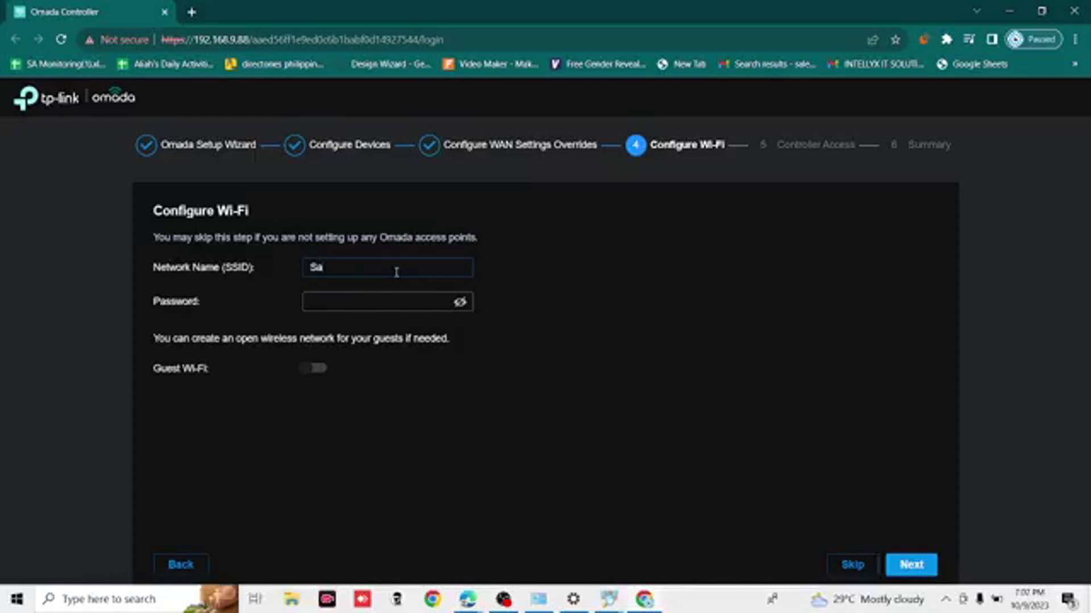
pyautogui.click(373, 303)
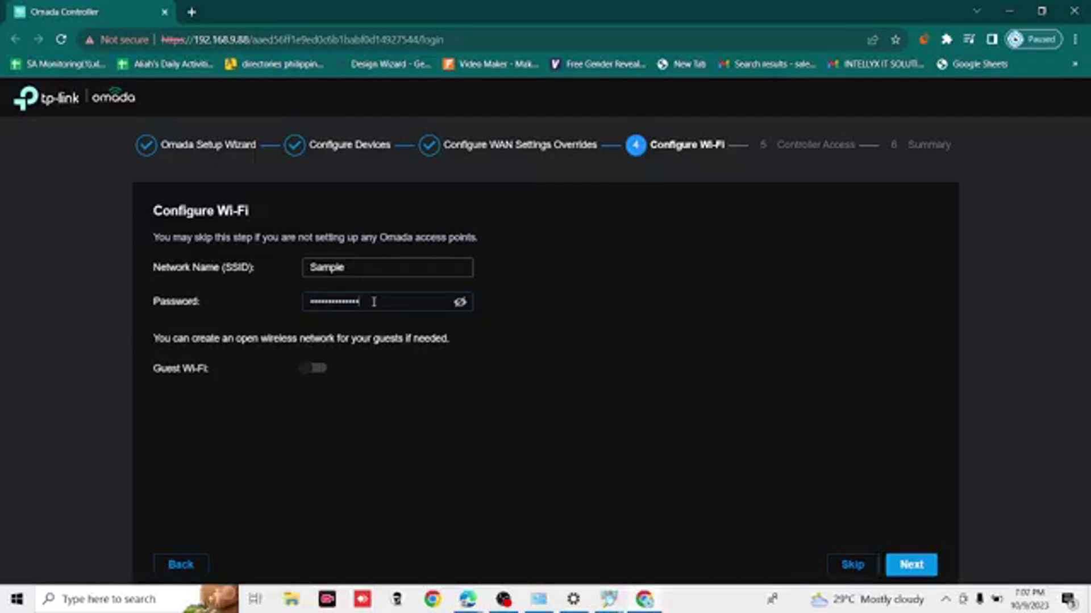
pyautogui.click(459, 305)
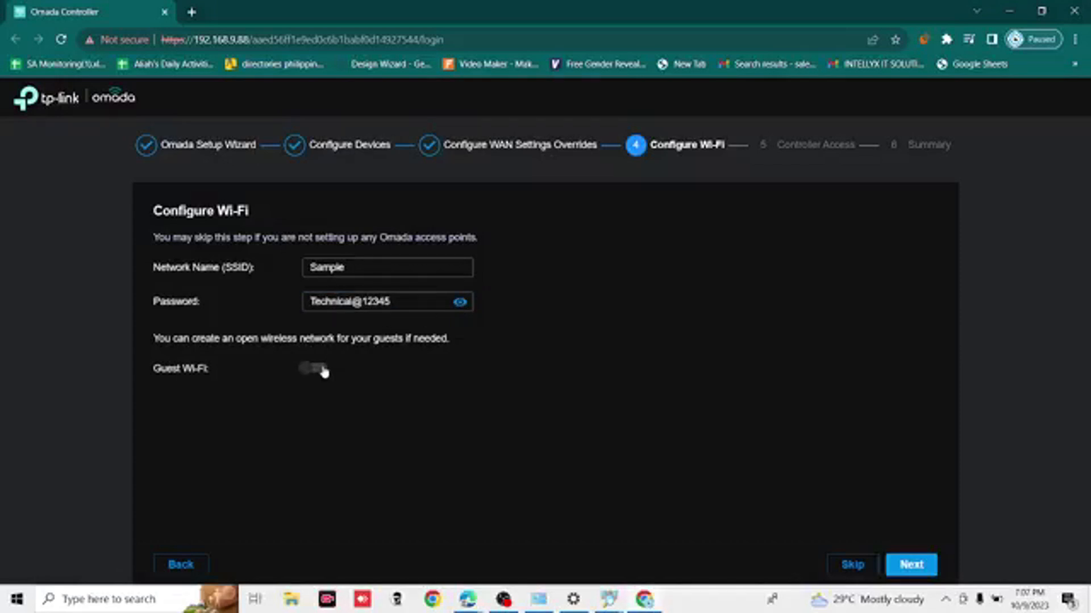
# - Enable guest Wi-Fi with the network name Guest and continue to the controller access settings
pyautogui.click(320, 369)
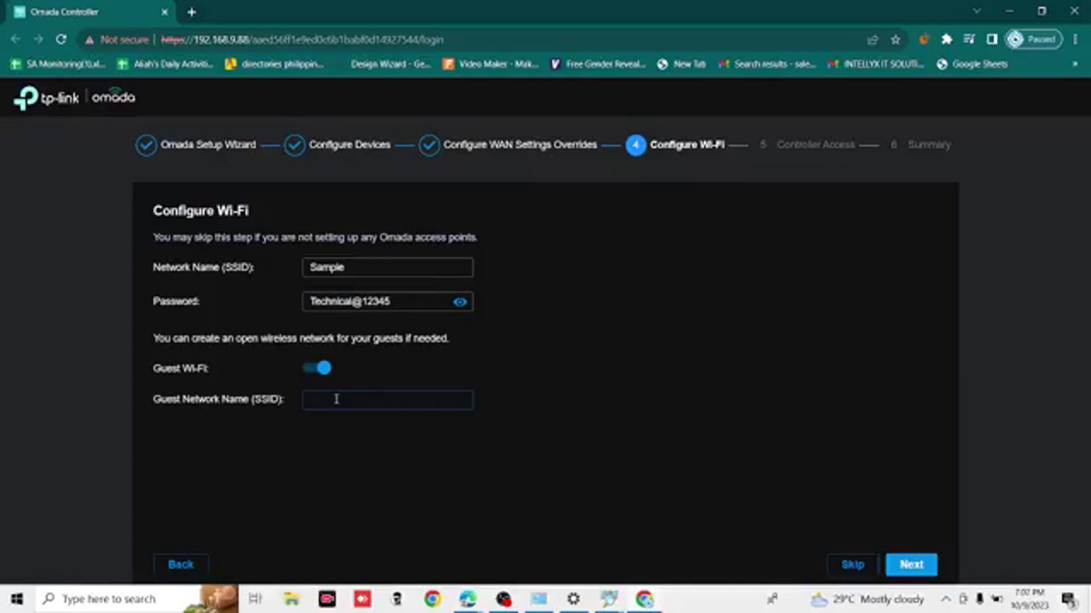
pyautogui.write('Guest')
pyautogui.click(912, 566)
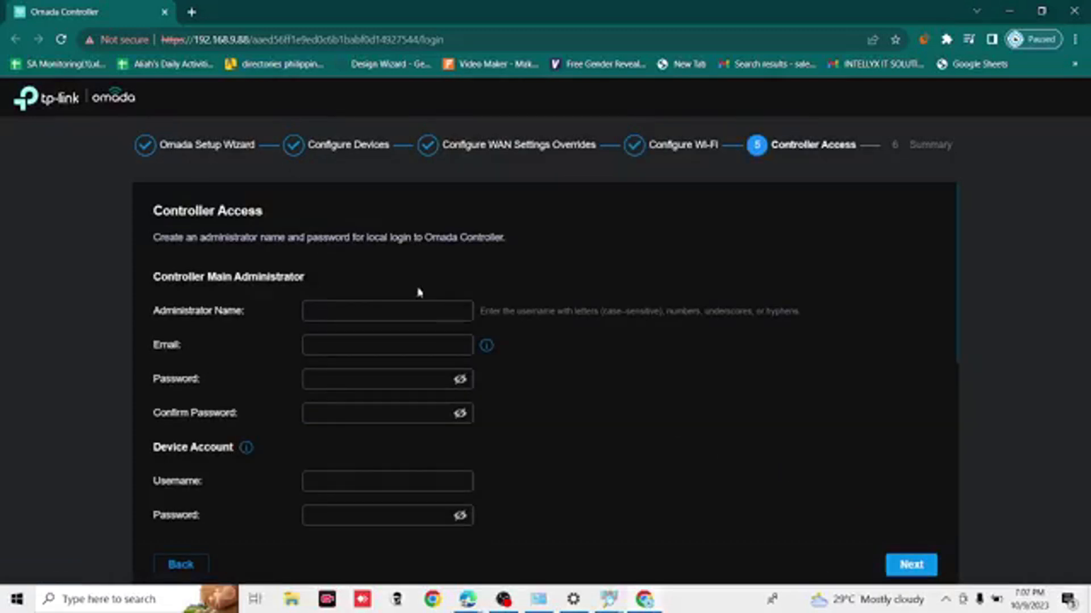
# - Set the main administrator name to admin, then enter and confirm the administrator password
pyautogui.write('admin')
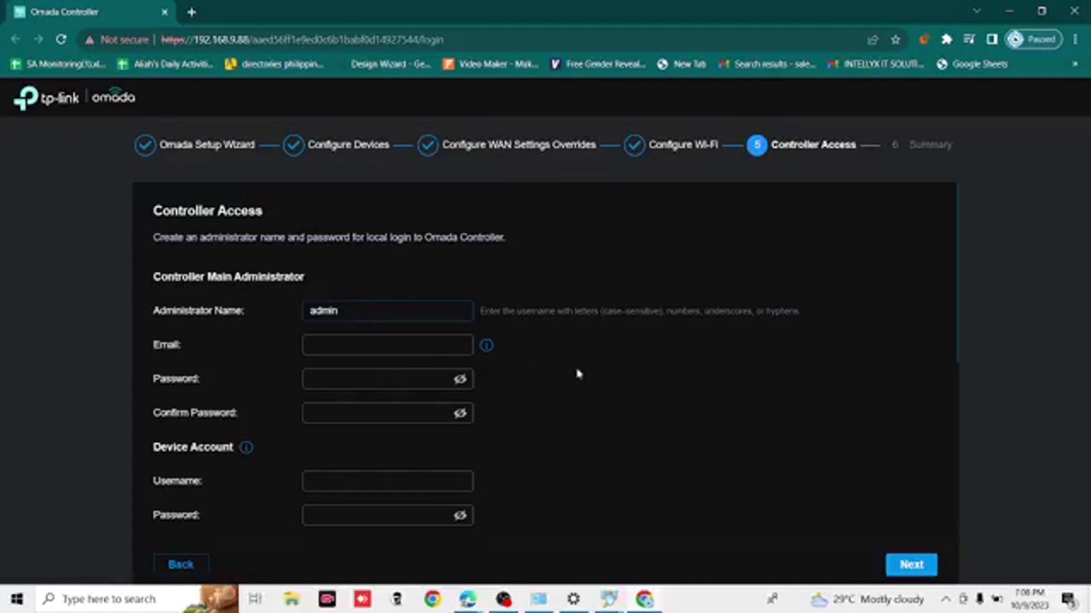
pyautogui.scroll(-1, 443, 415)
pyautogui.click(403, 353)
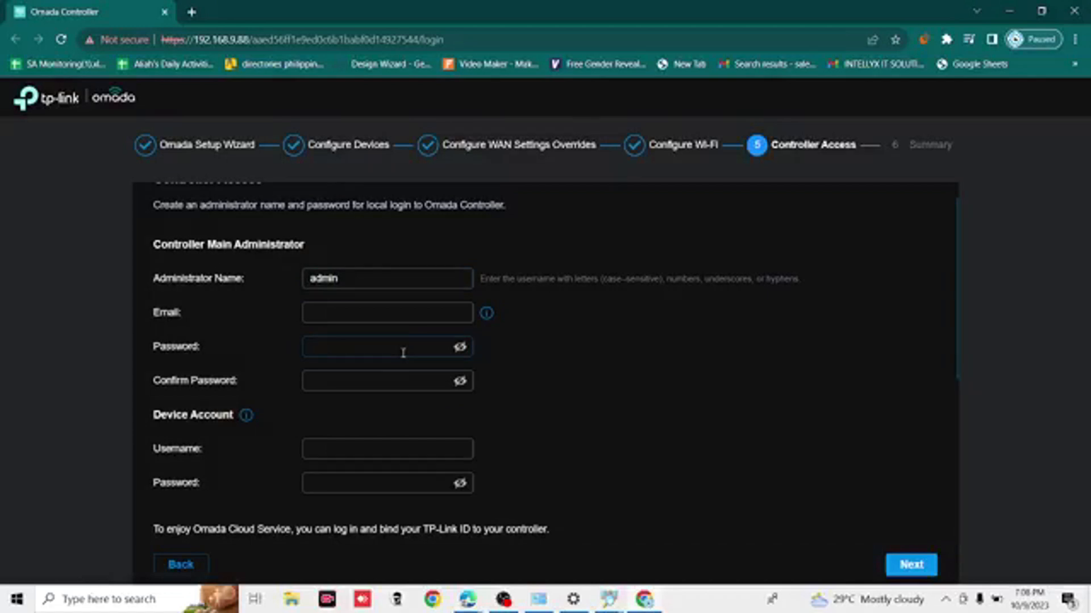
pyautogui.write('*********')
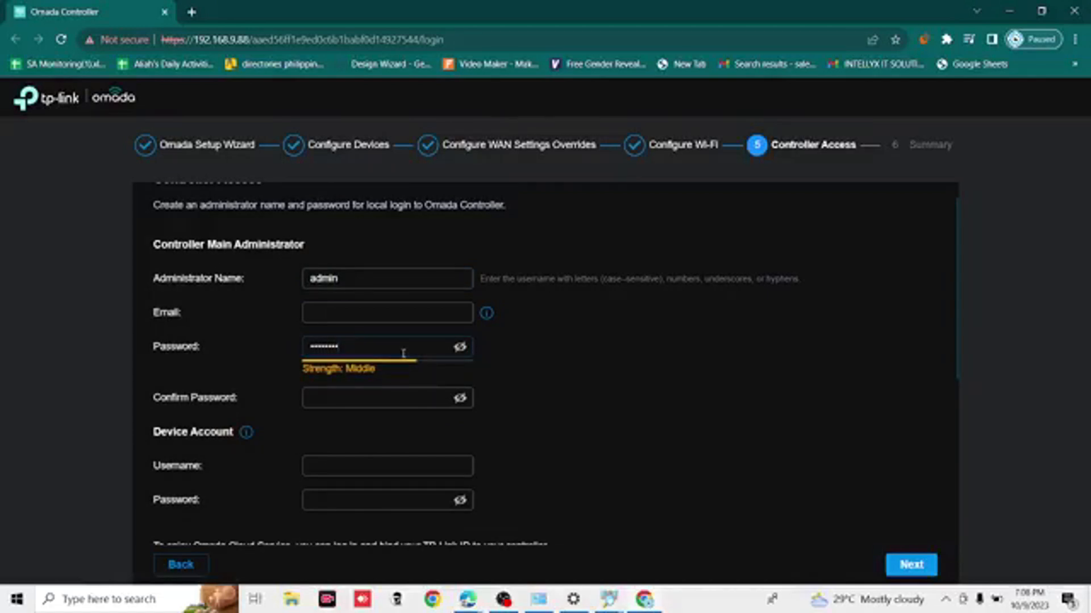
pyautogui.click(390, 397)
pyautogui.write('********')
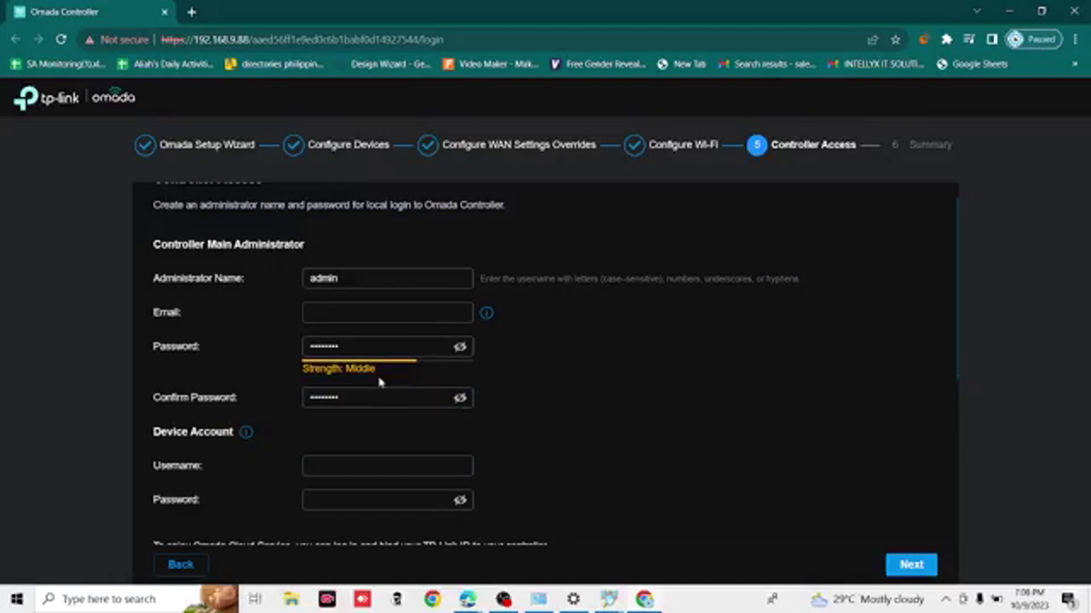
# - Fill in the device account with username admin and its password, and accept the Terms of Use
pyautogui.scroll(-1, 378, 384)
pyautogui.scroll(-1, 369, 407)
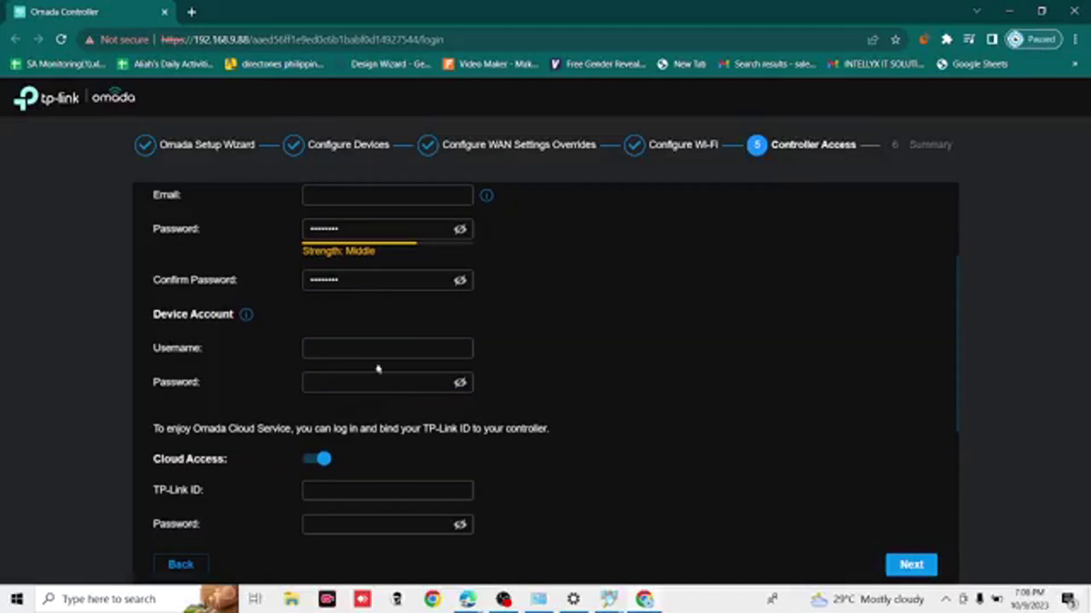
pyautogui.write('admin')
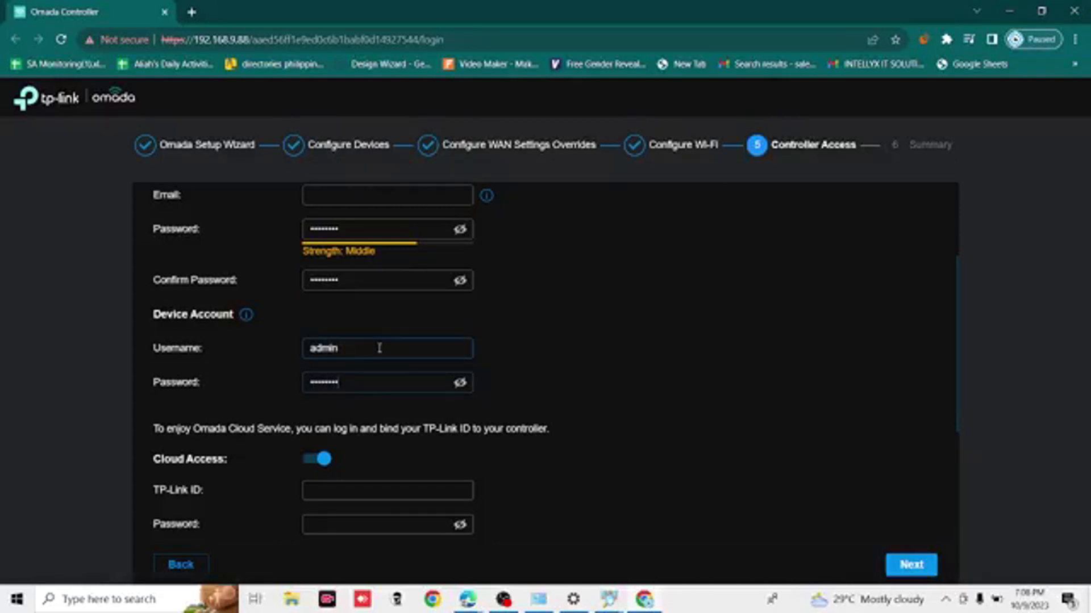
pyautogui.scroll(-4, 543, 445)
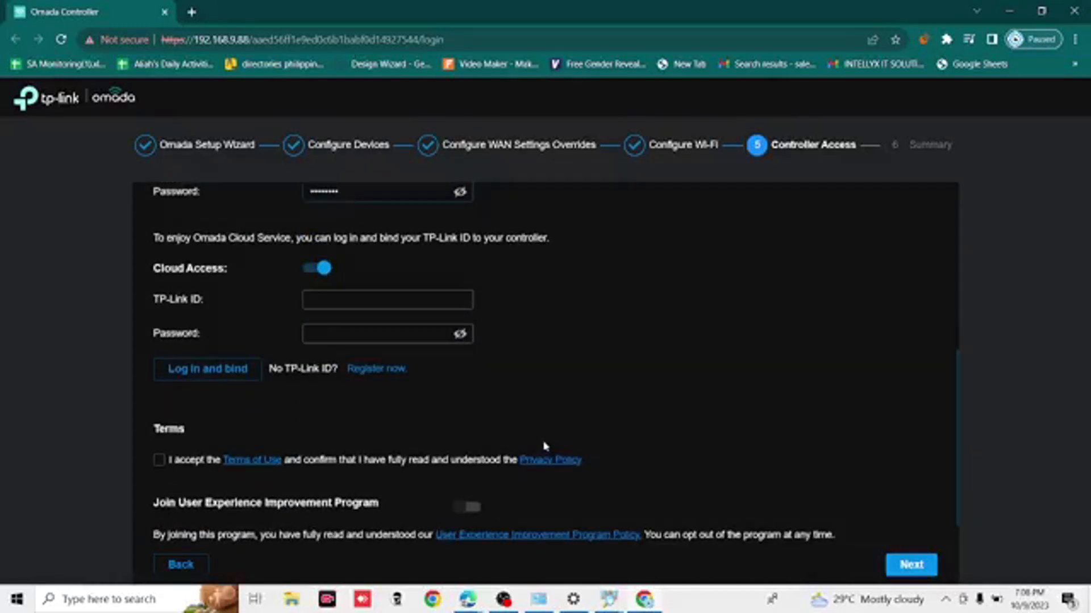
pyautogui.click(158, 420)
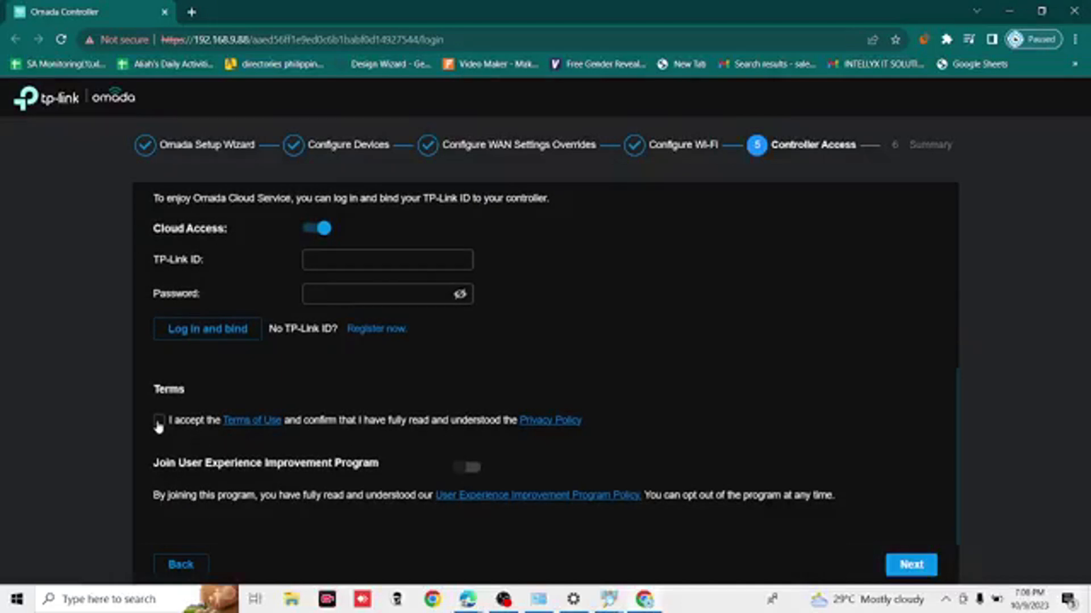
# - Submit the controller access settings, review the setup summary and finish the setup wizard
pyautogui.scroll(6, 679, 409)
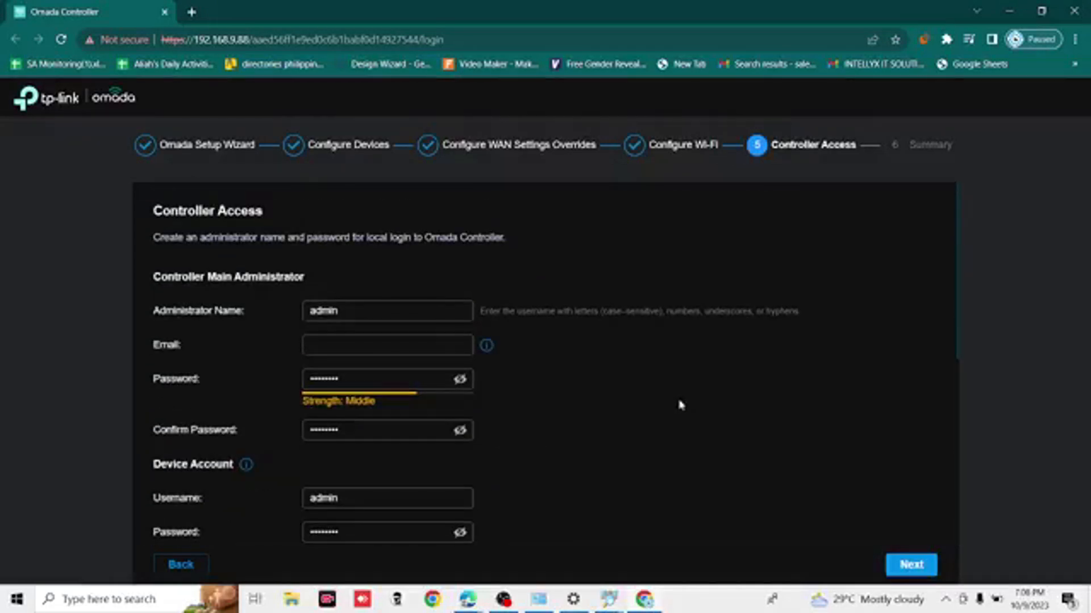
pyautogui.click(912, 564)
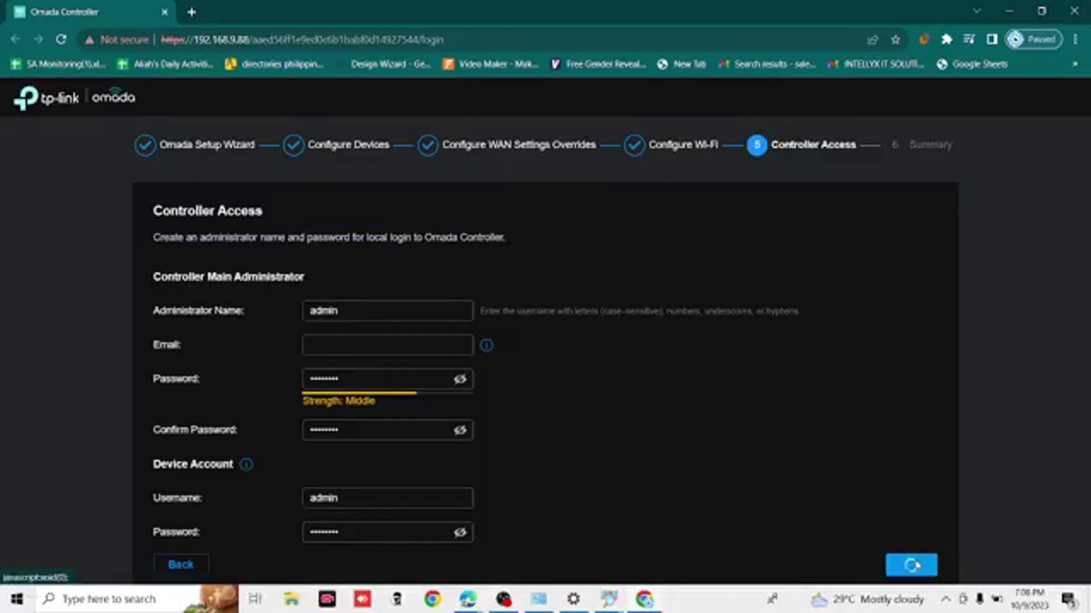
pyautogui.scroll(-2, 780, 441)
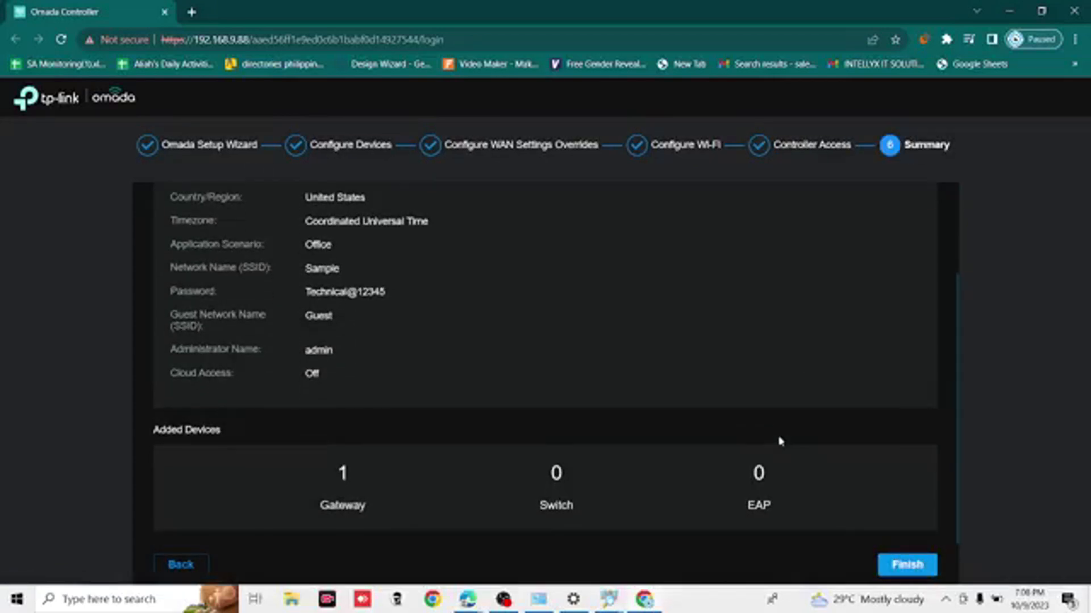
pyautogui.scroll(2, 779, 441)
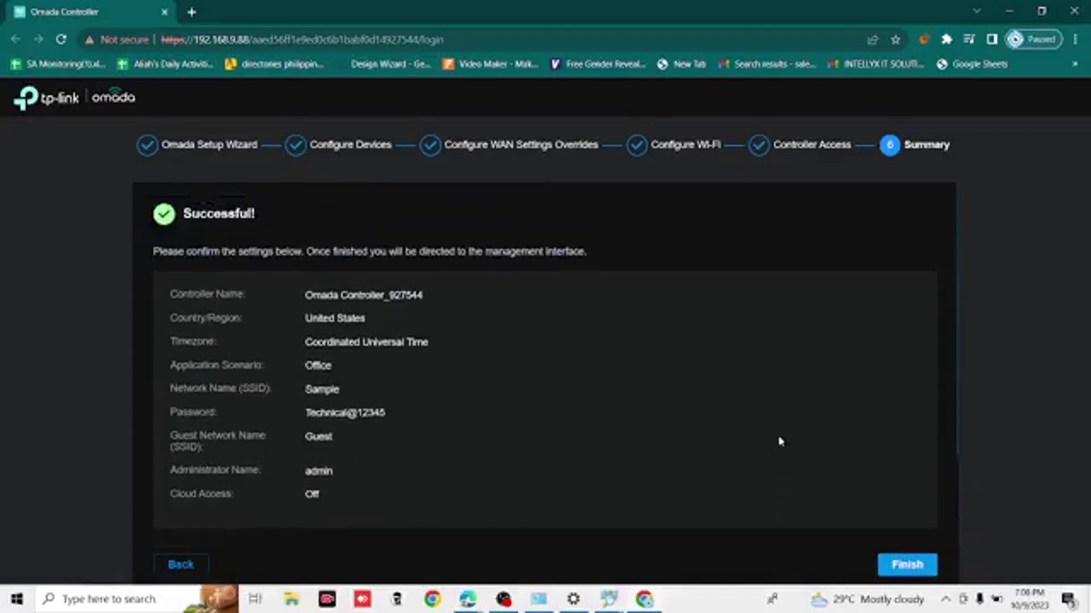
pyautogui.click(902, 567)
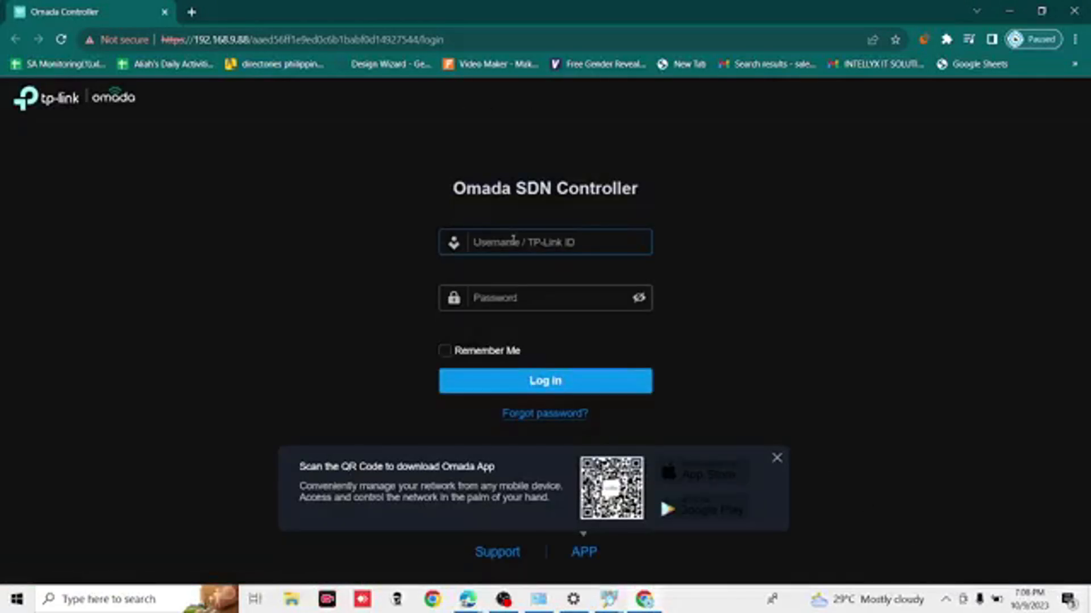
# - Log in to the Omada SDN Controller with the username admin and the administrator password
pyautogui.click(514, 239)
pyautogui.write('admin')
pyautogui.press('Tab')
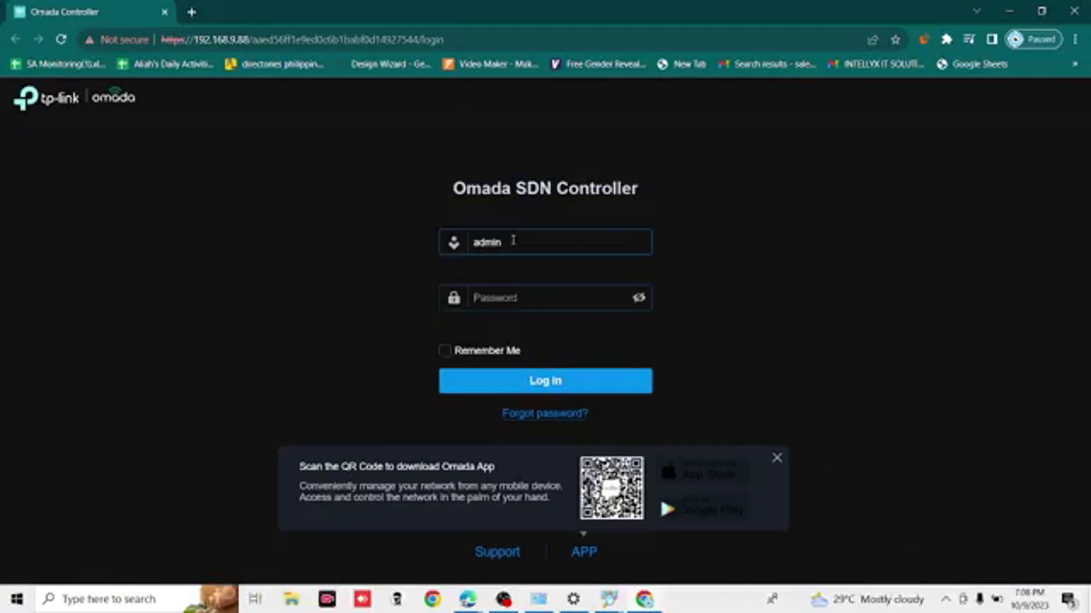
pyautogui.write('a')
pyautogui.click(532, 386)
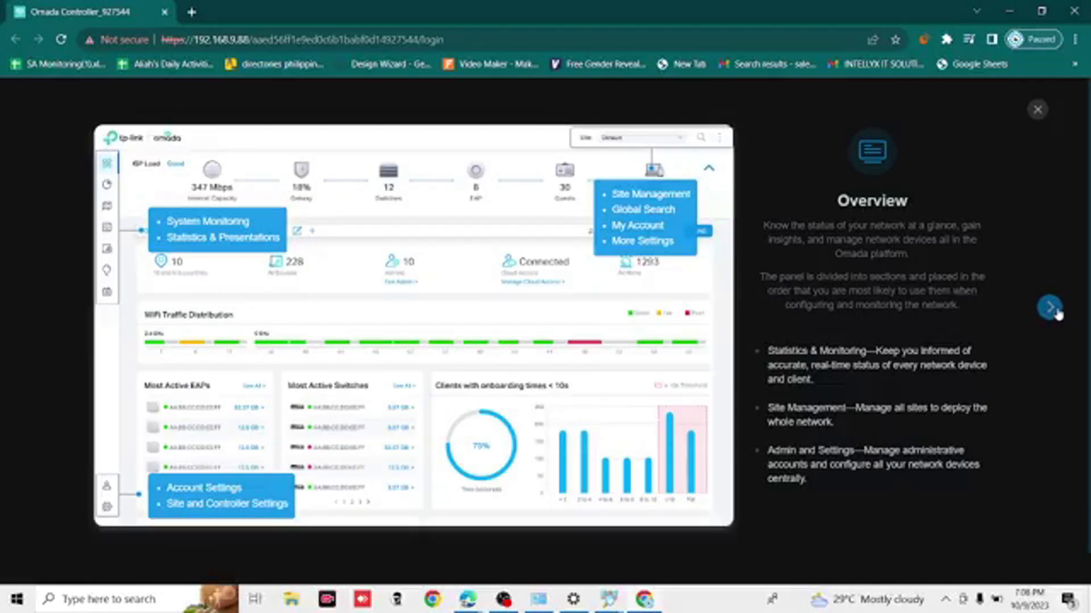
# - Go through the introduction slides from Overview to the end, then close the new controller software notice on the dashboard
pyautogui.click(1051, 309)
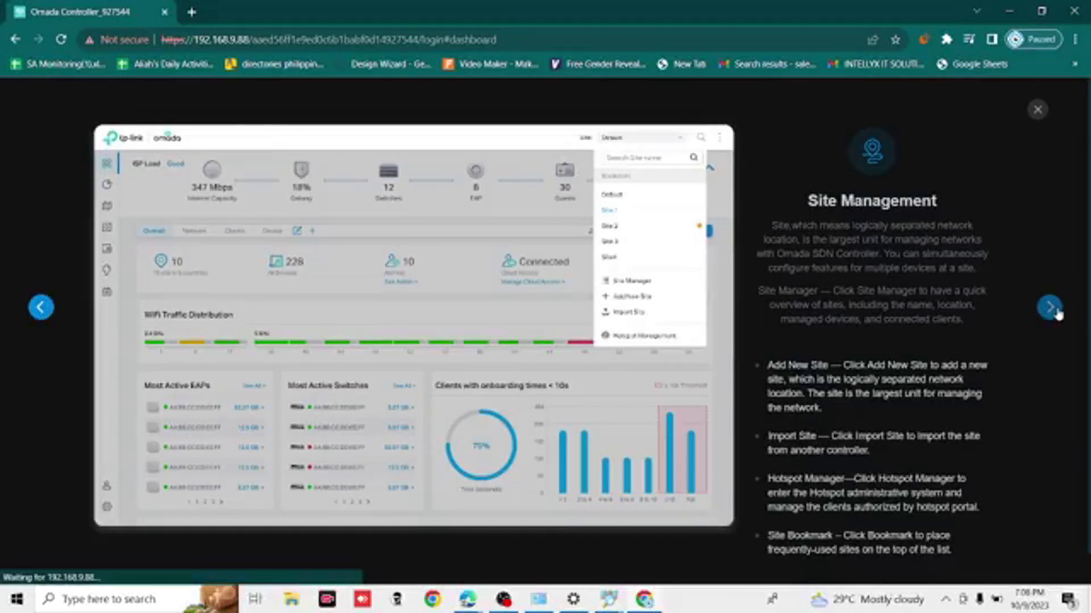
pyautogui.click(1050, 309)
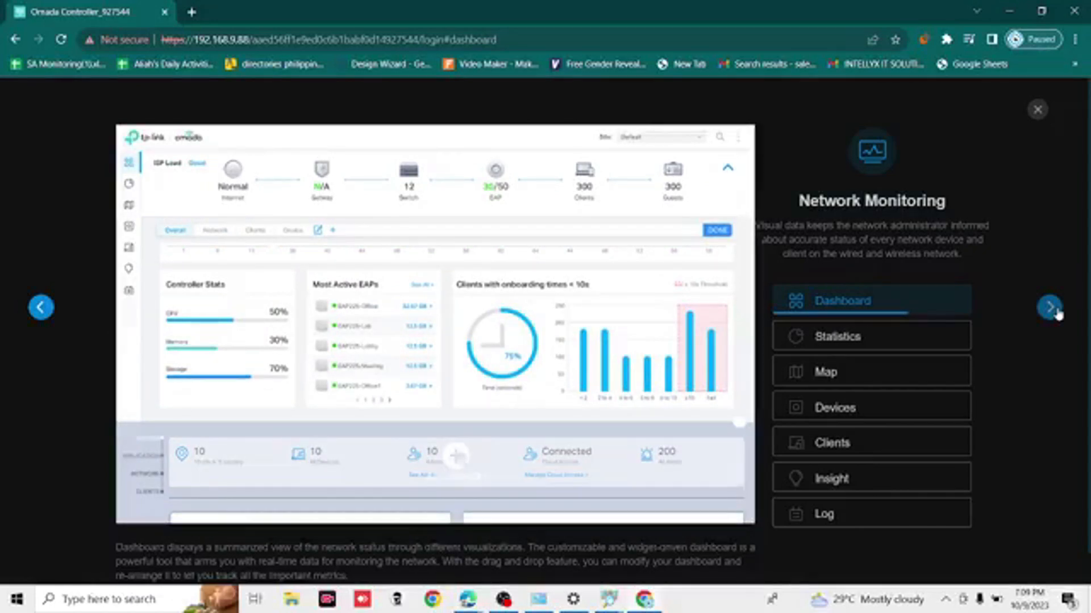
pyautogui.click(1055, 311)
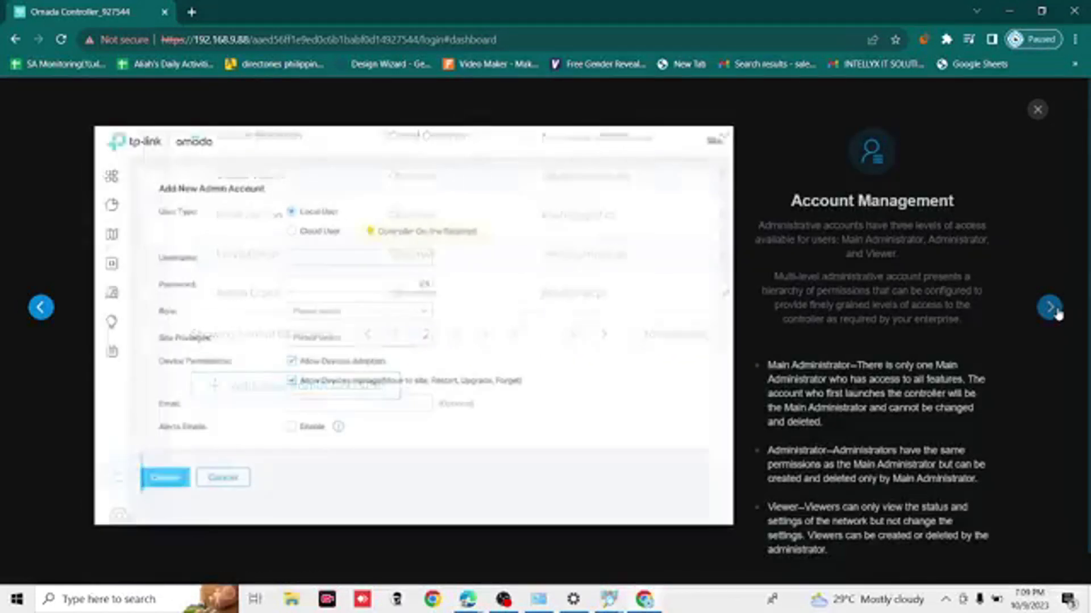
pyautogui.click(1055, 311)
pyautogui.click(1051, 308)
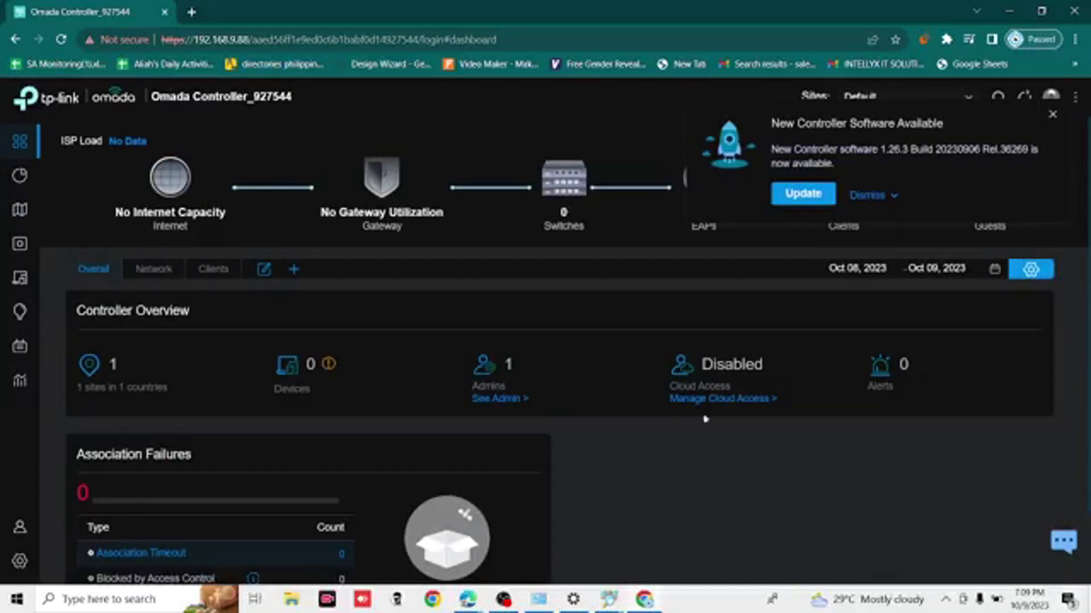
pyautogui.click(1052, 114)
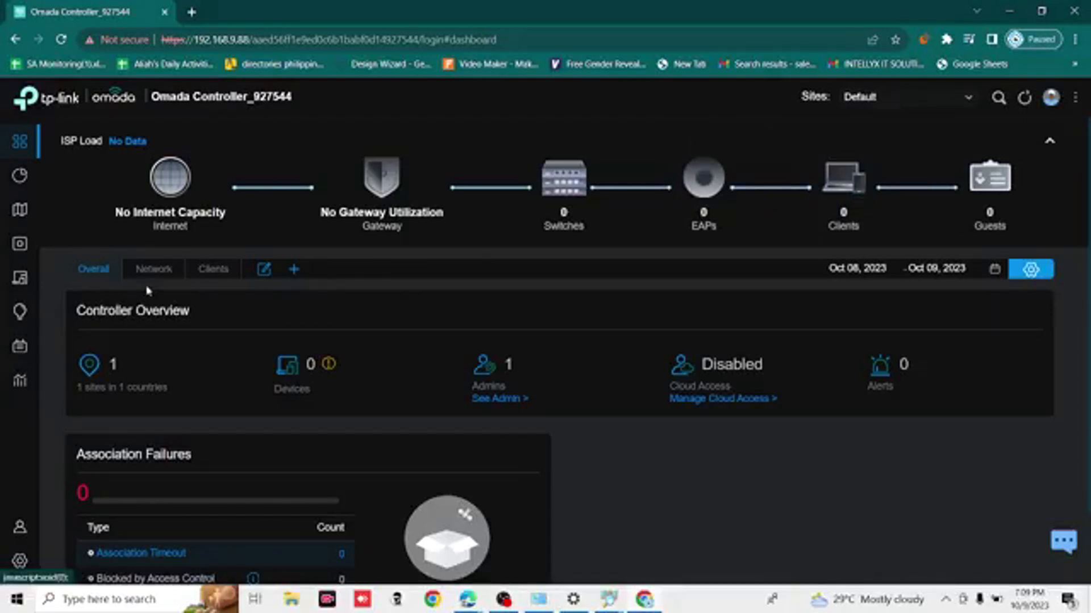
# - Open the Devices list, reload the page and close the new controller software notice
pyautogui.moveTo(28, 290)
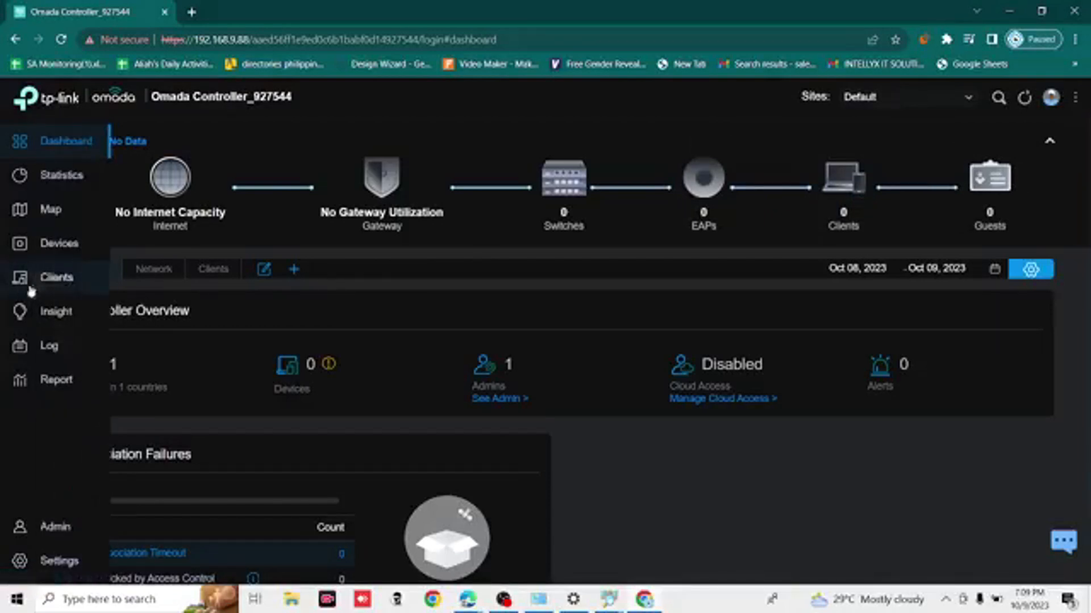
pyautogui.click(61, 244)
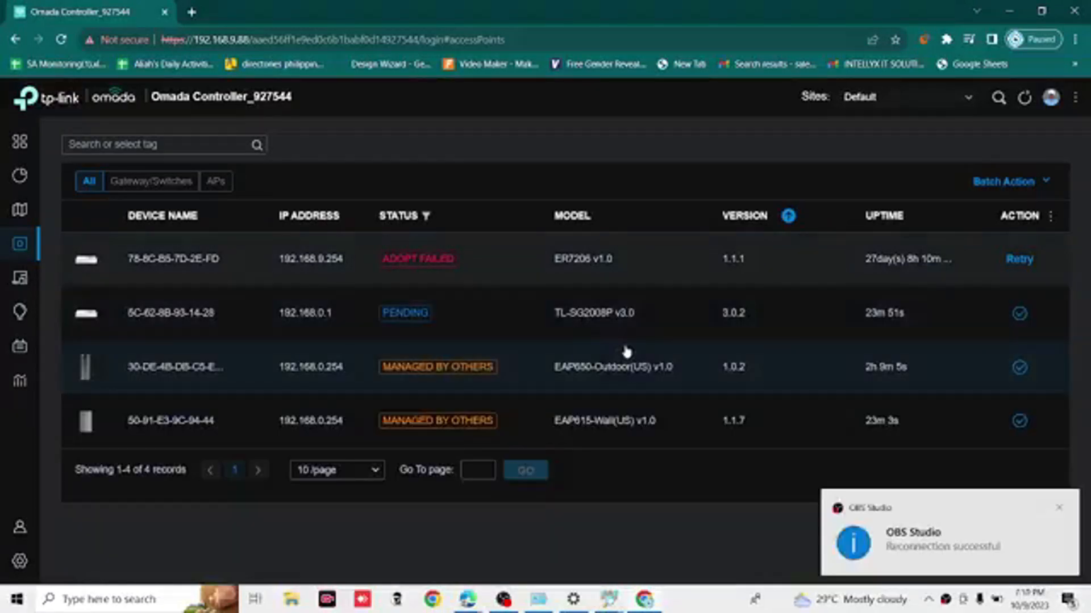
pyautogui.click(61, 39)
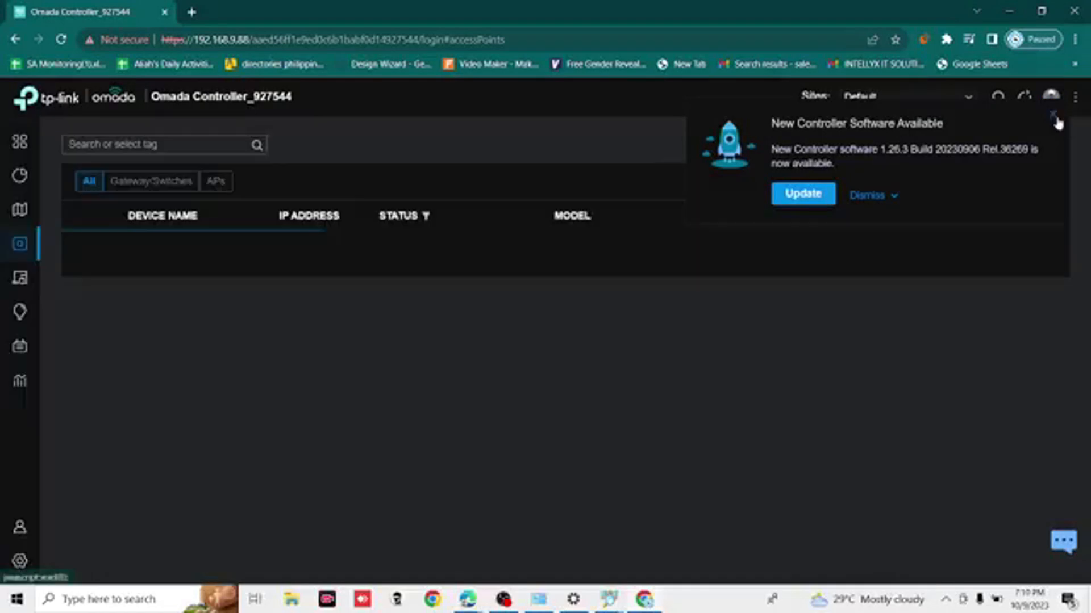
pyautogui.click(1054, 117)
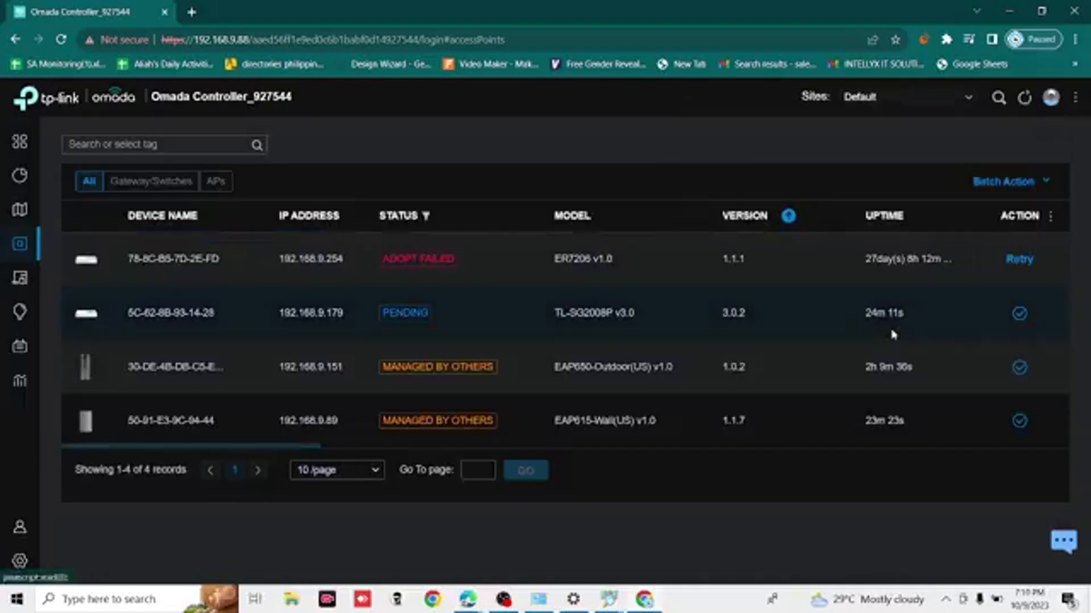
# - Adopt the EAP650-Outdoor access point using the username admin and its device password
pyautogui.doubleClick(556, 375)
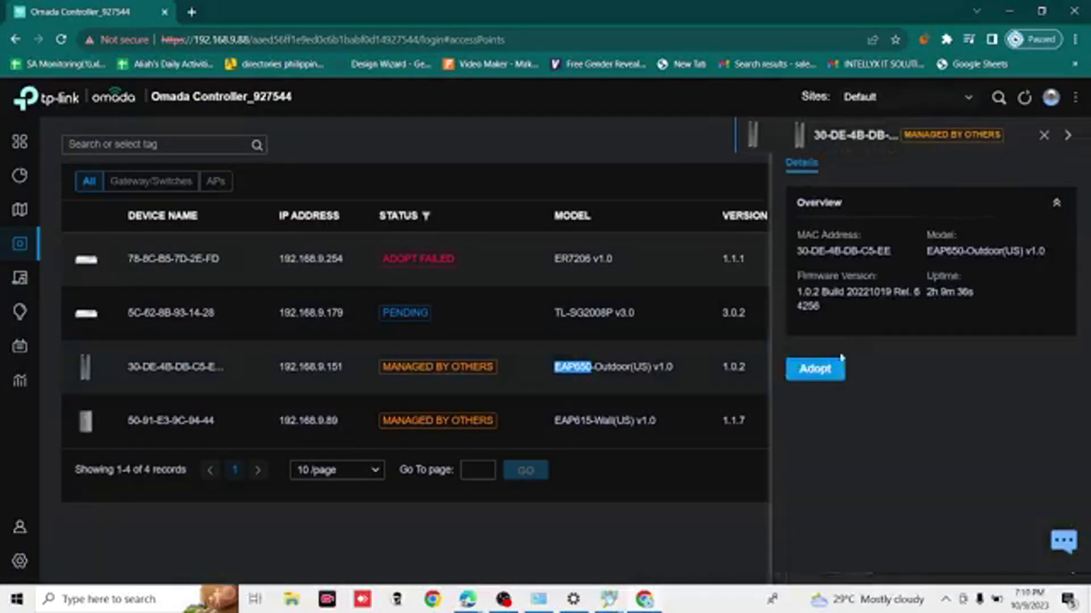
pyautogui.click(835, 379)
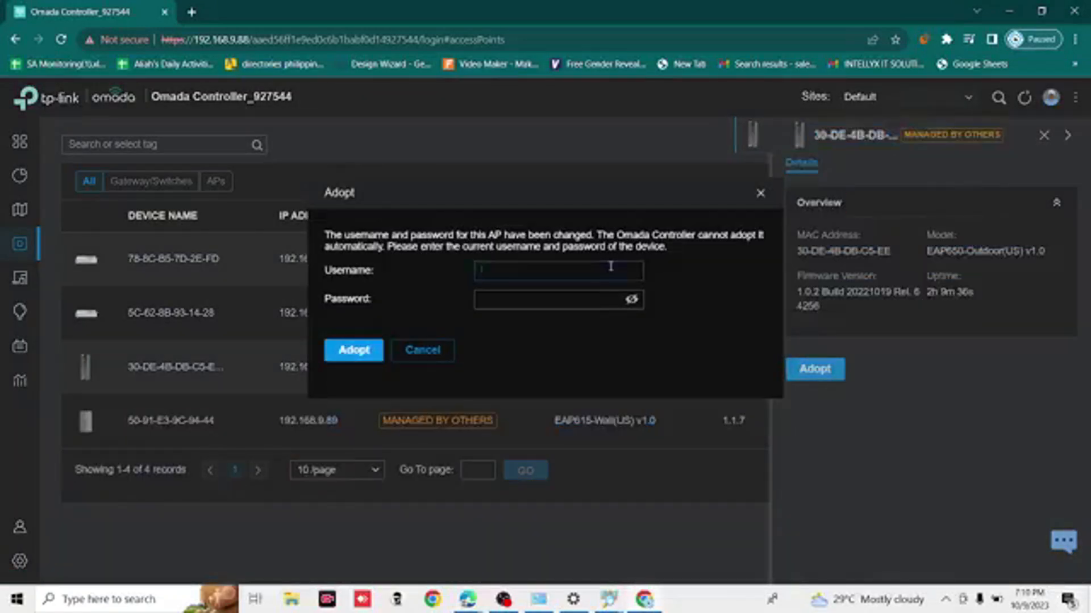
pyautogui.write('admin12')
pyautogui.press('Tab')
pyautogui.write('••••••••')
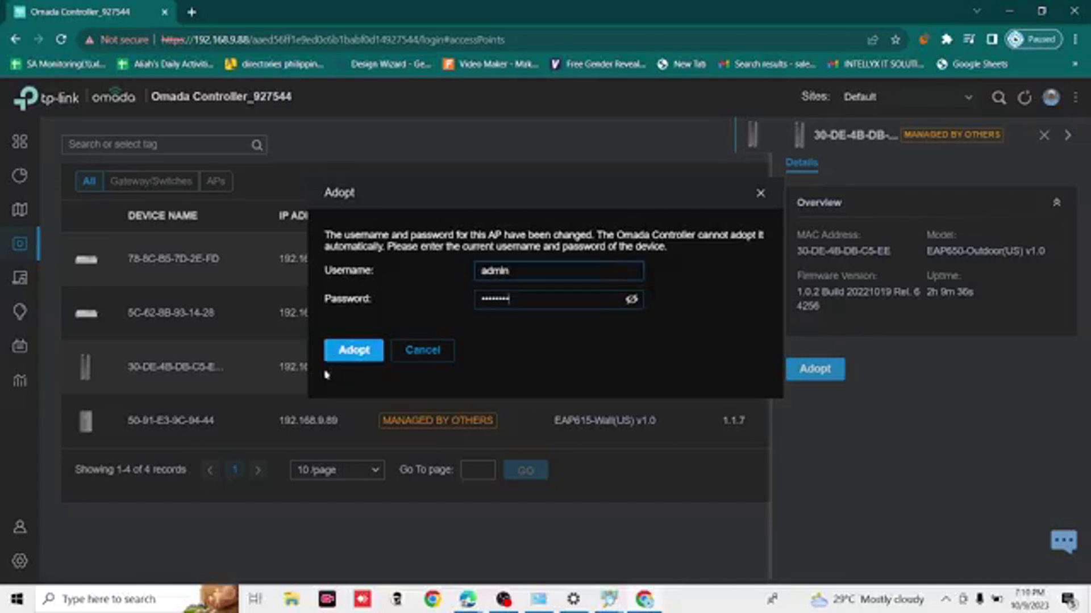
pyautogui.click(349, 358)
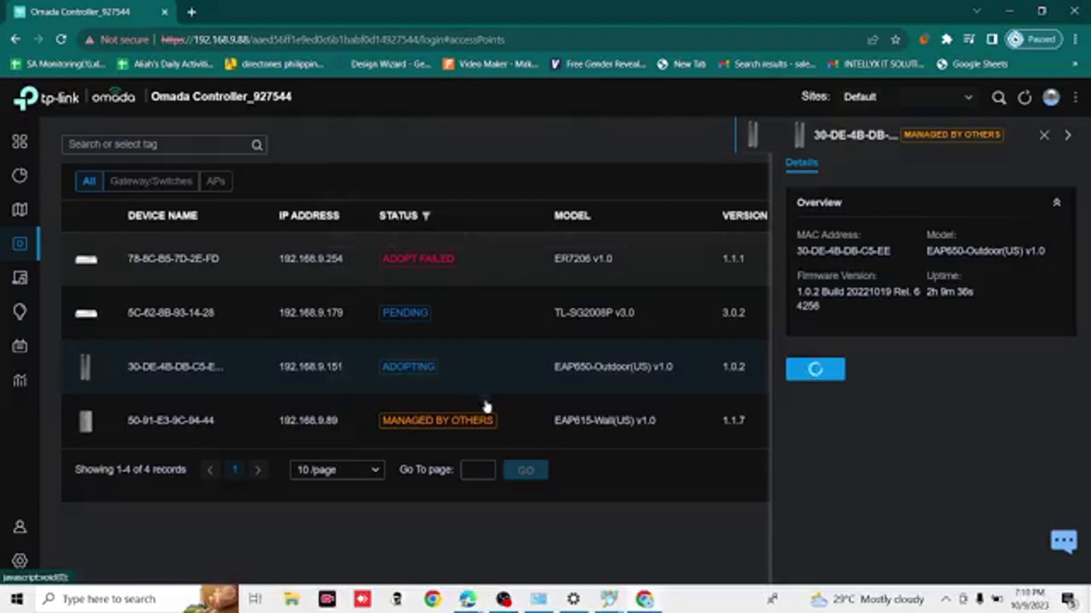
# - Adopt the EAP615-Wall access point using the username admin and its device password, then collapse its details
pyautogui.click(540, 423)
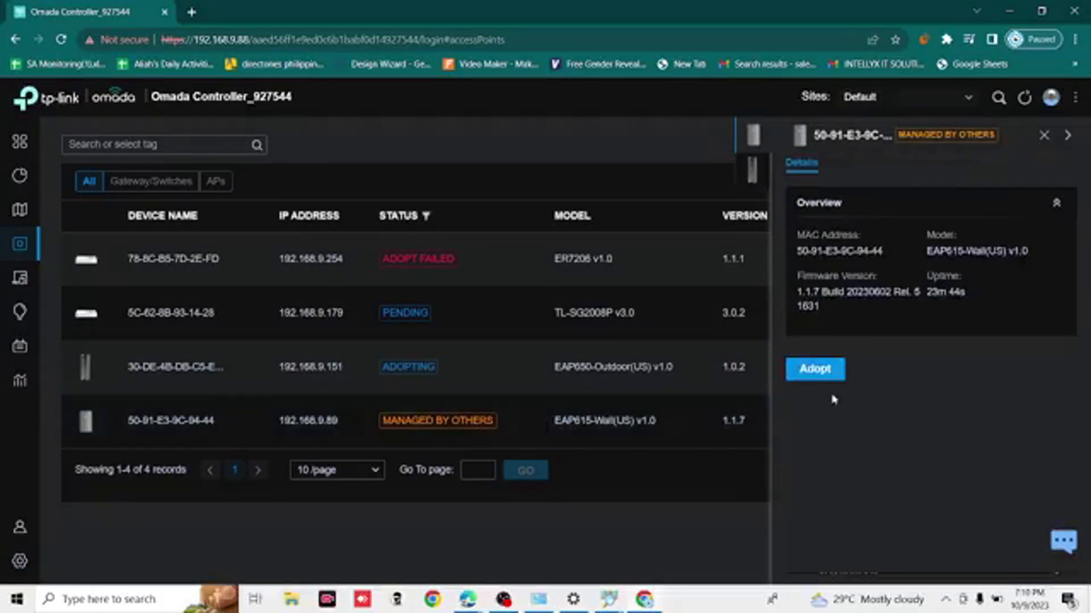
pyautogui.click(821, 375)
pyautogui.click(570, 272)
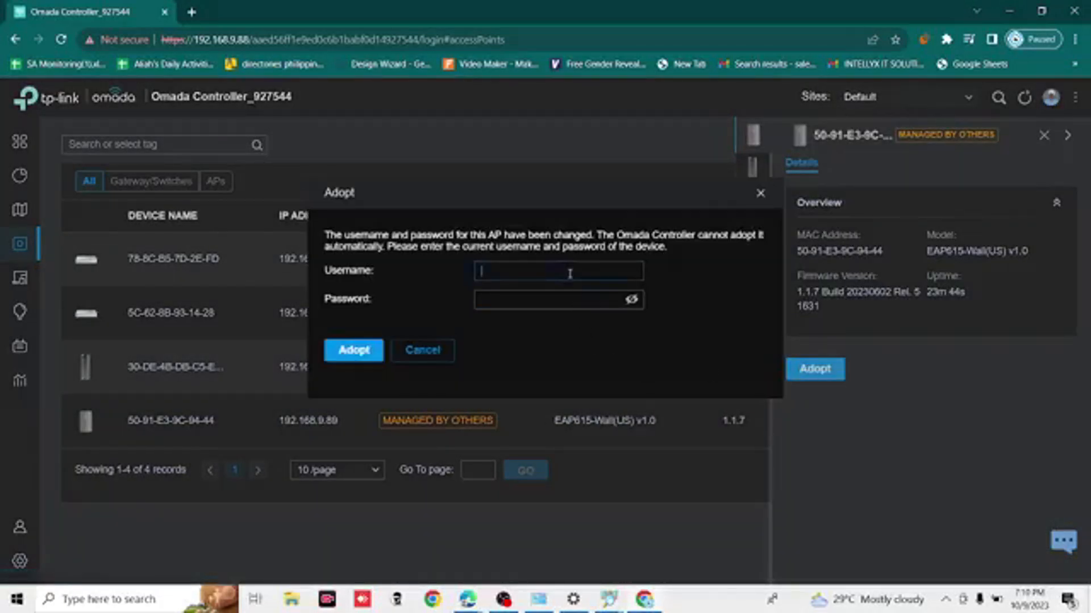
pyautogui.write('admin')
pyautogui.press('Tab')
pyautogui.write('ad')
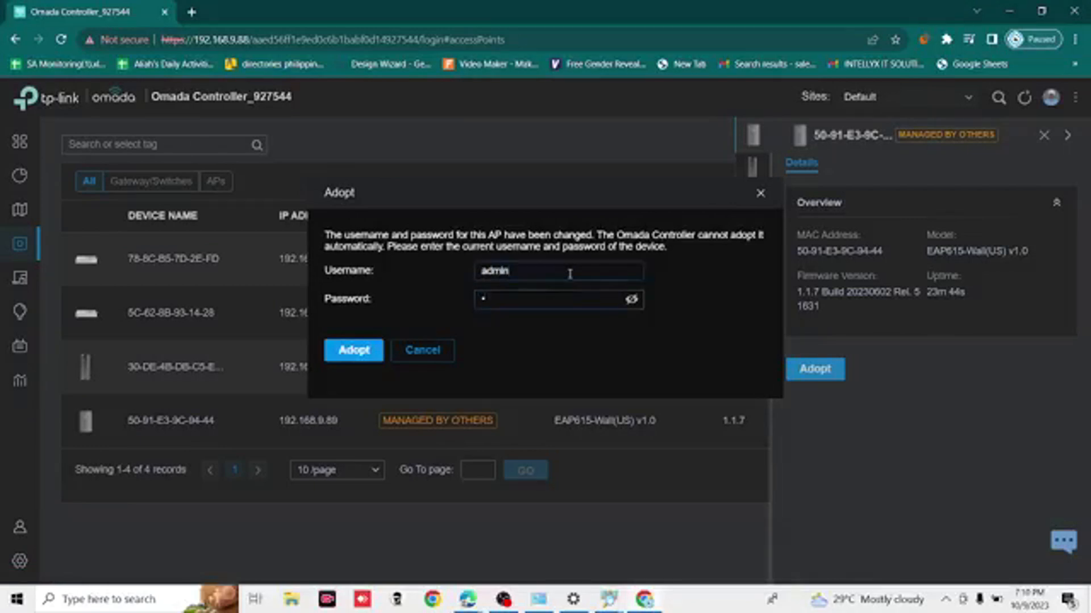
pyautogui.write('•••••')
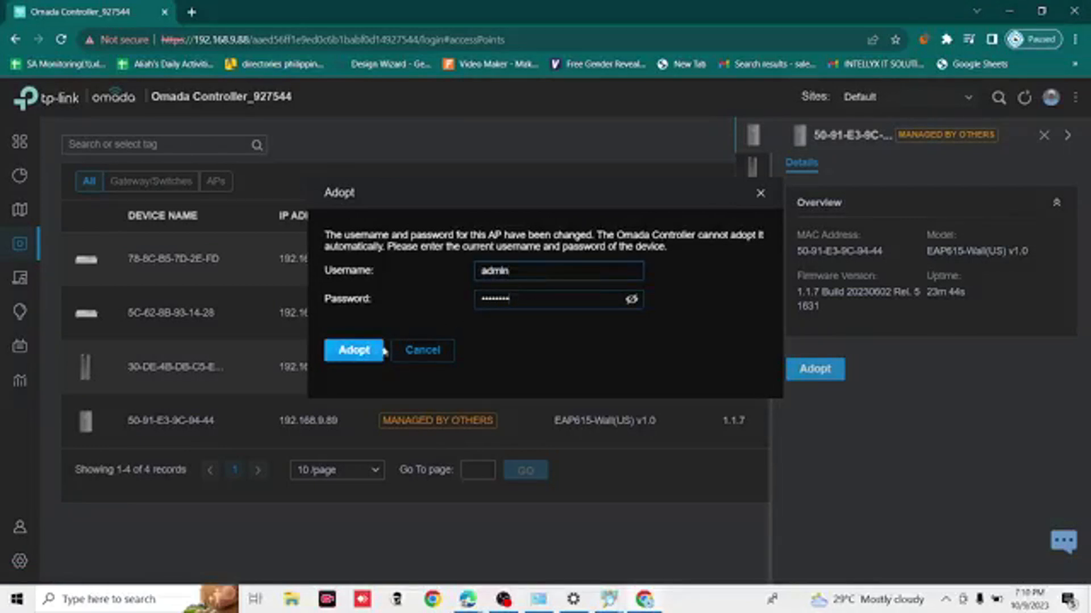
pyautogui.press('Return')
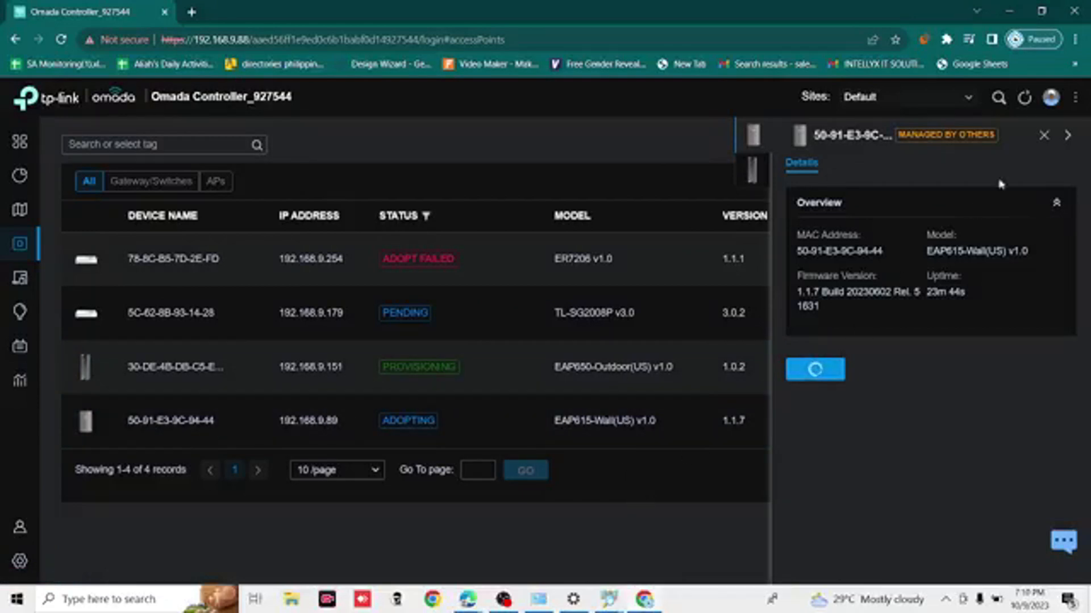
pyautogui.click(1068, 136)
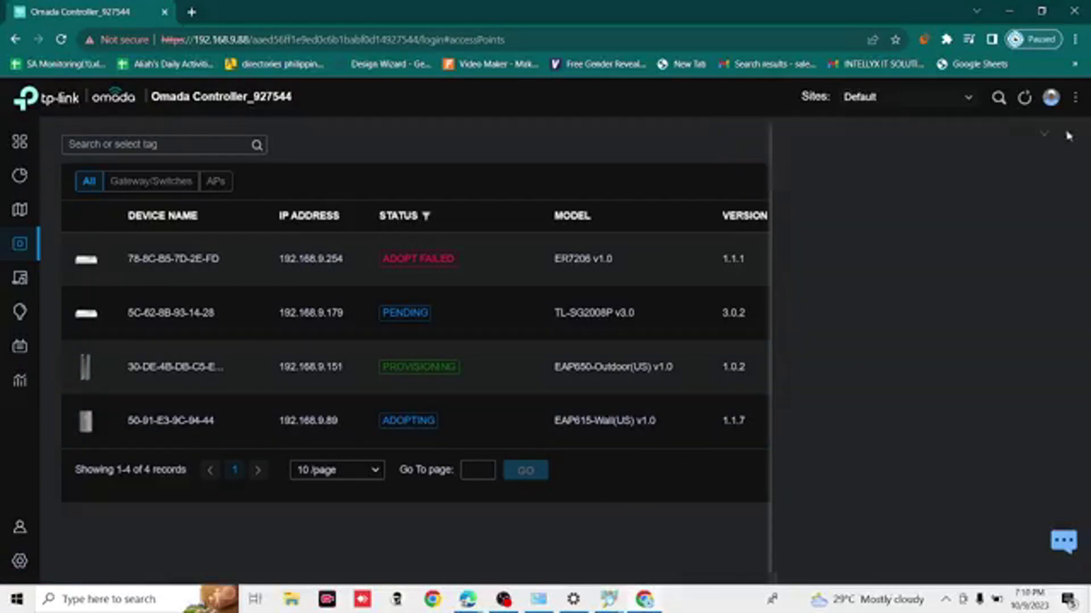
# - Open the details of the TL-SG2008P switch and adopt it
pyautogui.click(589, 318)
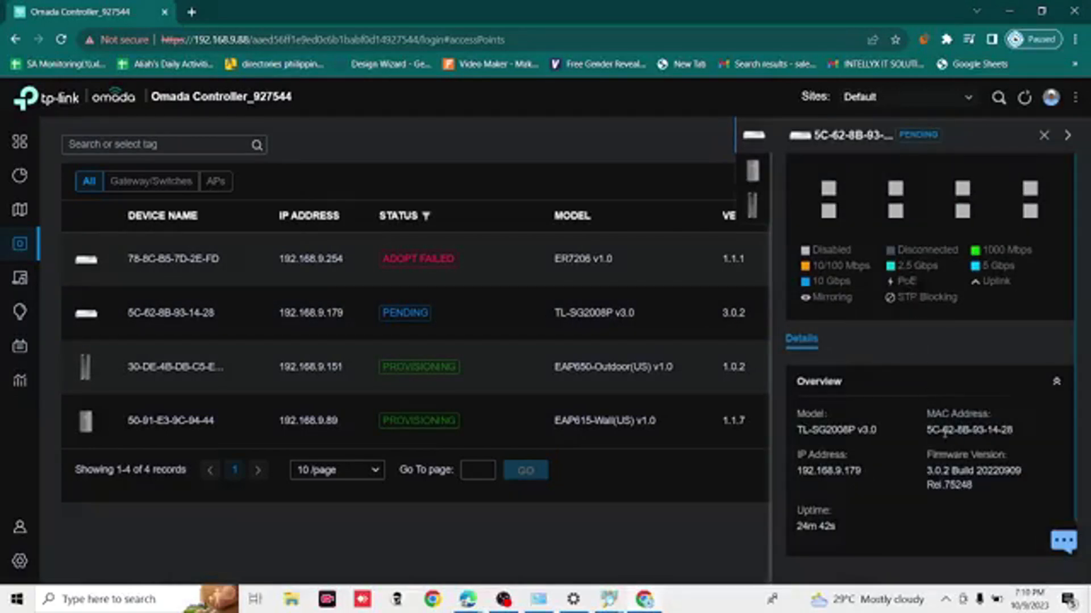
pyautogui.scroll(-1, 944, 433)
pyautogui.click(831, 540)
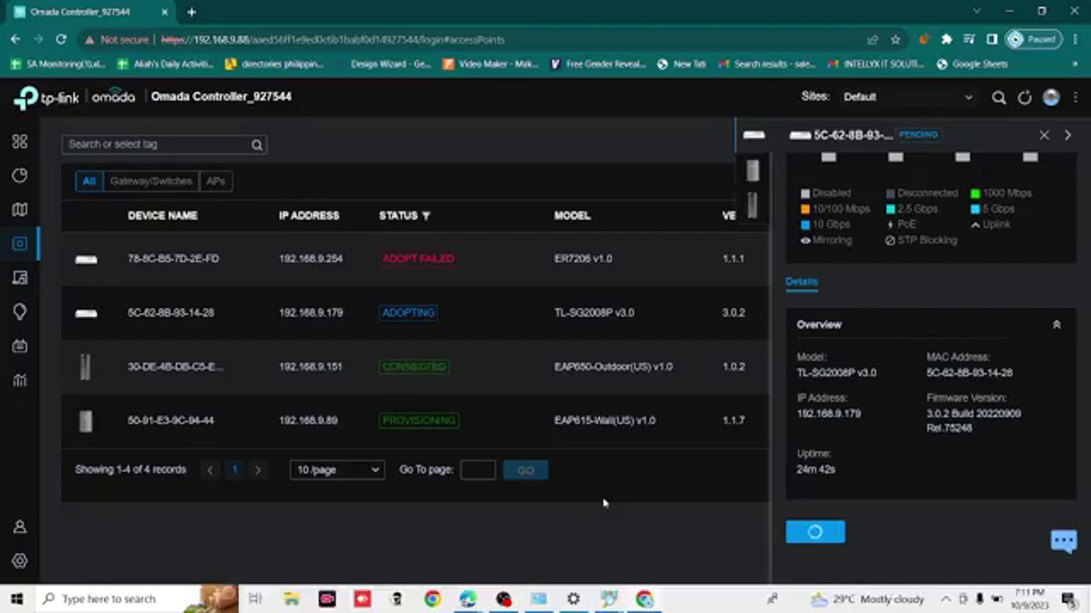
pyautogui.click(945, 601)
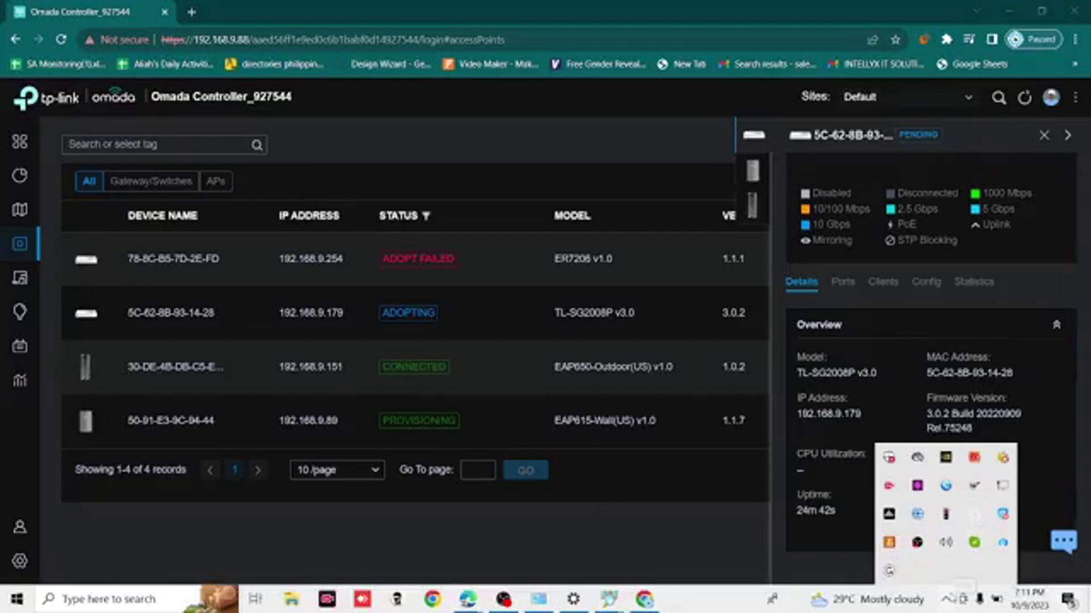
pyautogui.click(946, 599)
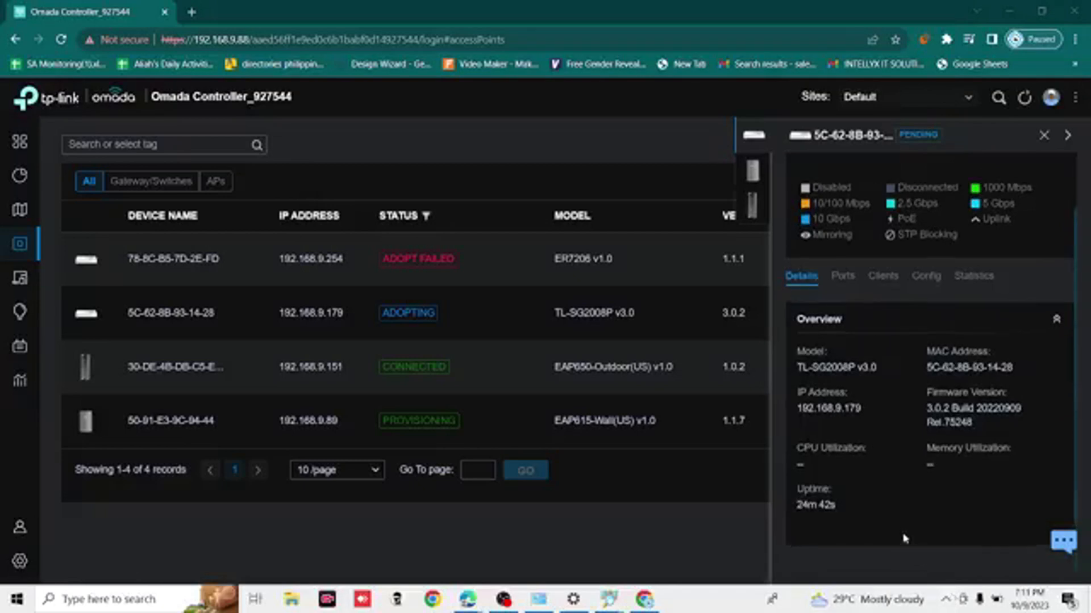
pyautogui.scroll(-1, 903, 370)
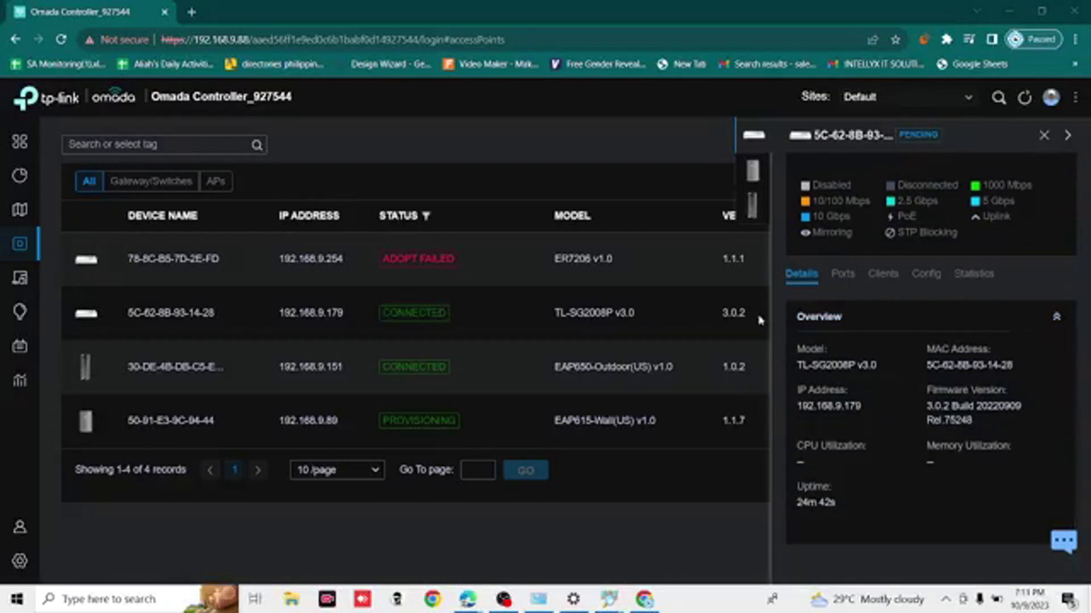
# - Close the TL-SG2008P switch's details and collapse the remaining device details to show the full device list
pyautogui.click(1045, 139)
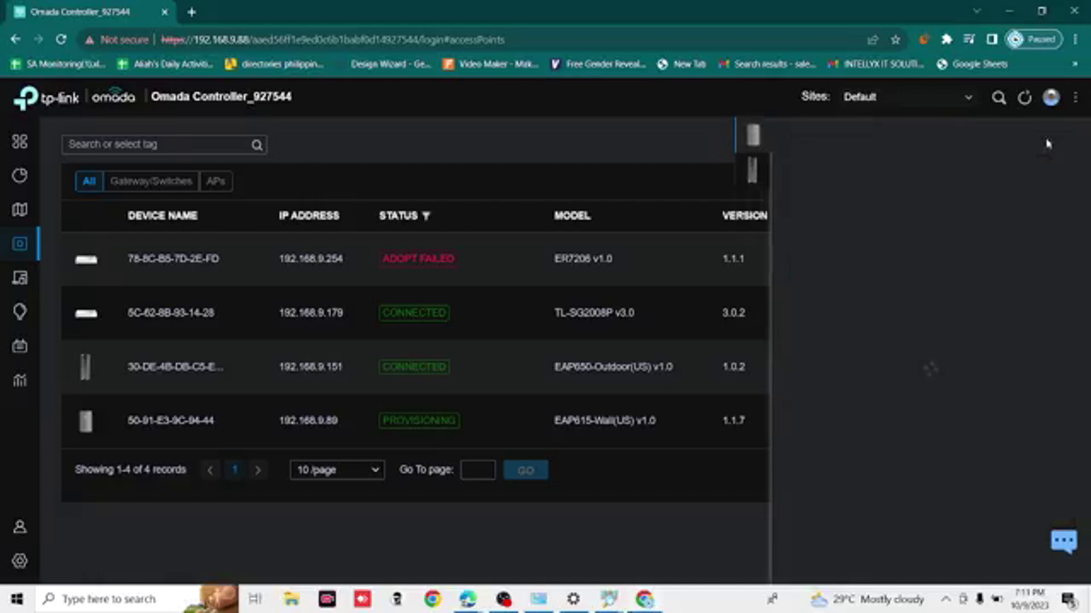
pyautogui.click(1068, 138)
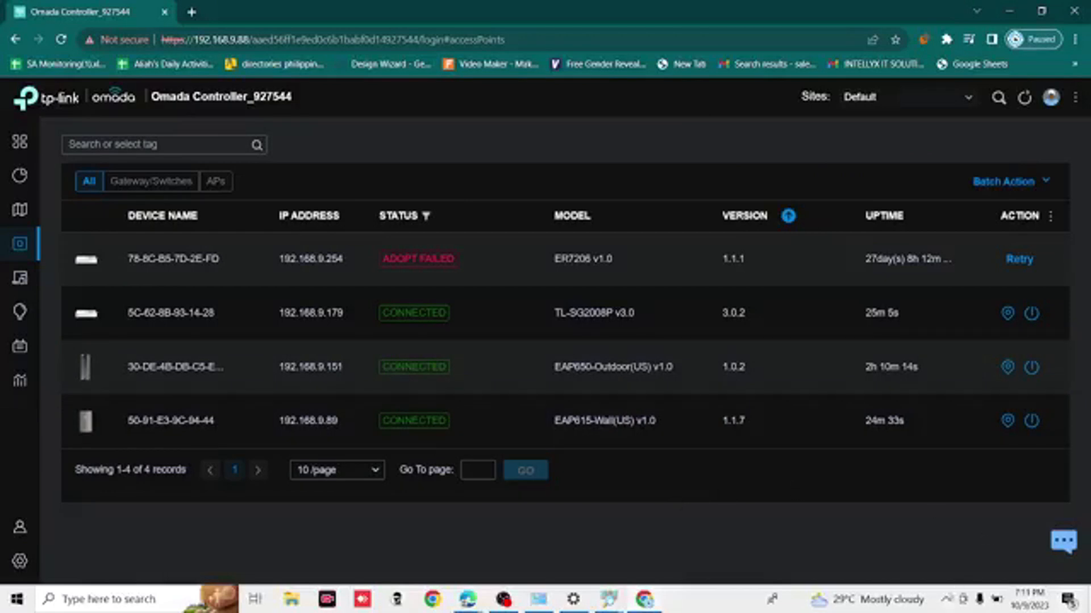
# - Turn on the computer's Wi-Fi and connect to the open Guest network
pyautogui.click(945, 600)
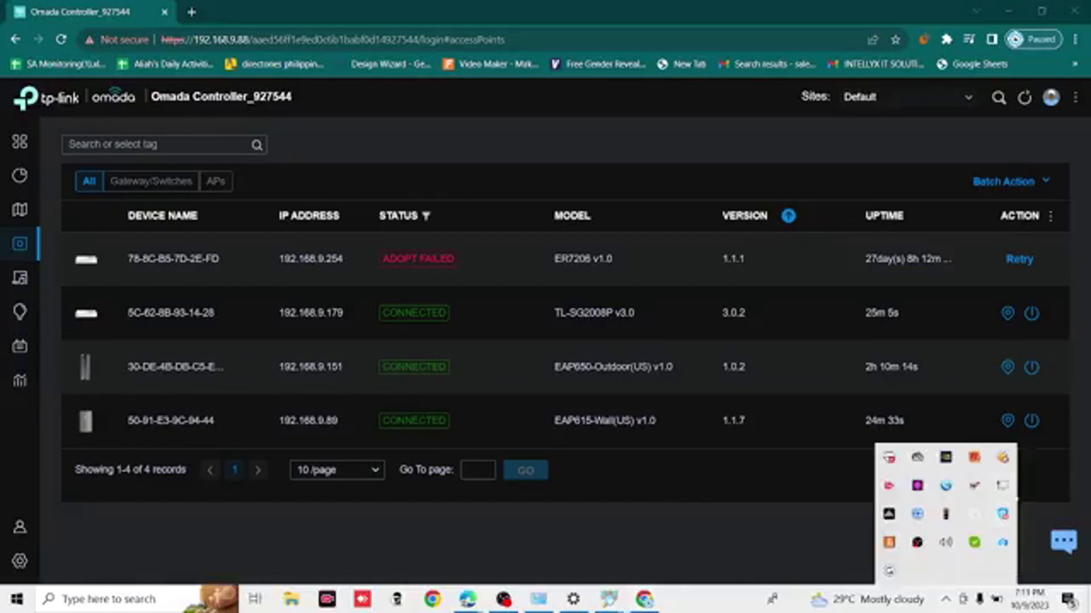
pyautogui.click(1003, 487)
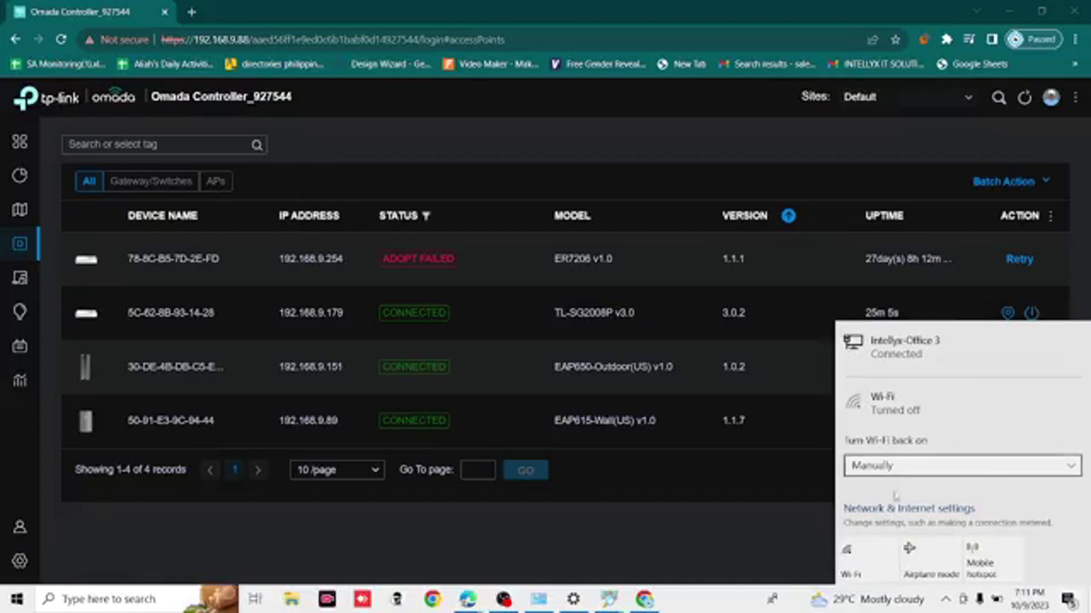
pyautogui.click(867, 558)
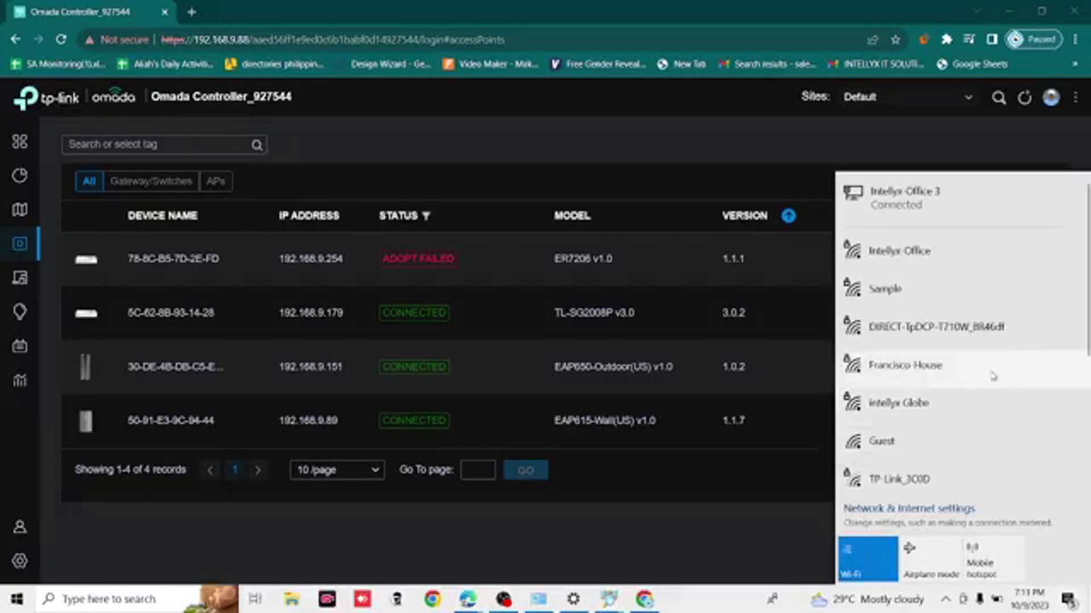
pyautogui.click(965, 447)
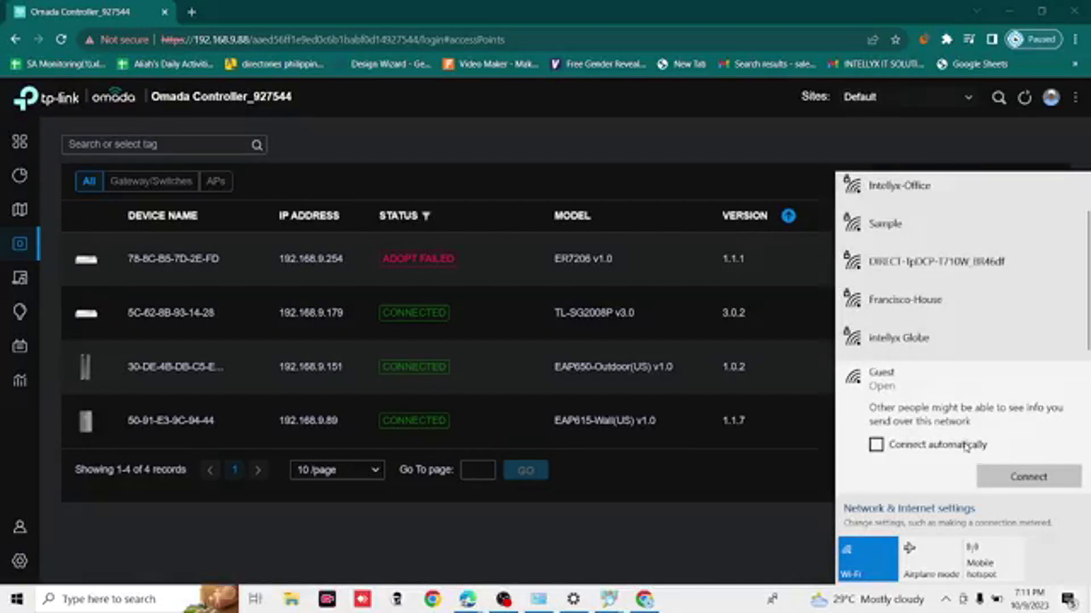
pyautogui.click(993, 476)
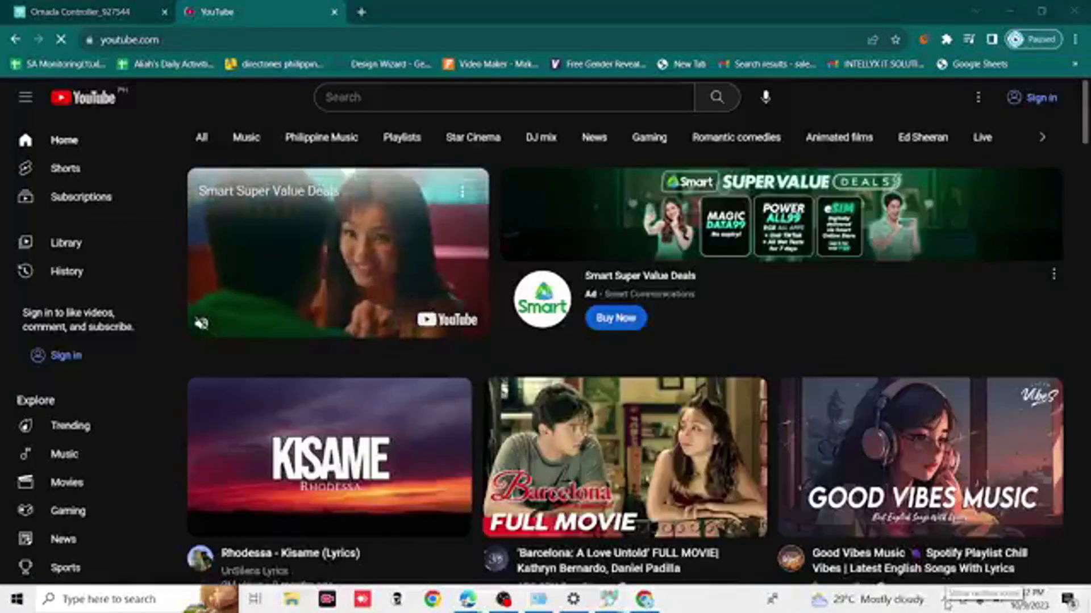
# - Switch the computer's Wi-Fi connection from Guest to the secured Sample network
pyautogui.click(946, 600)
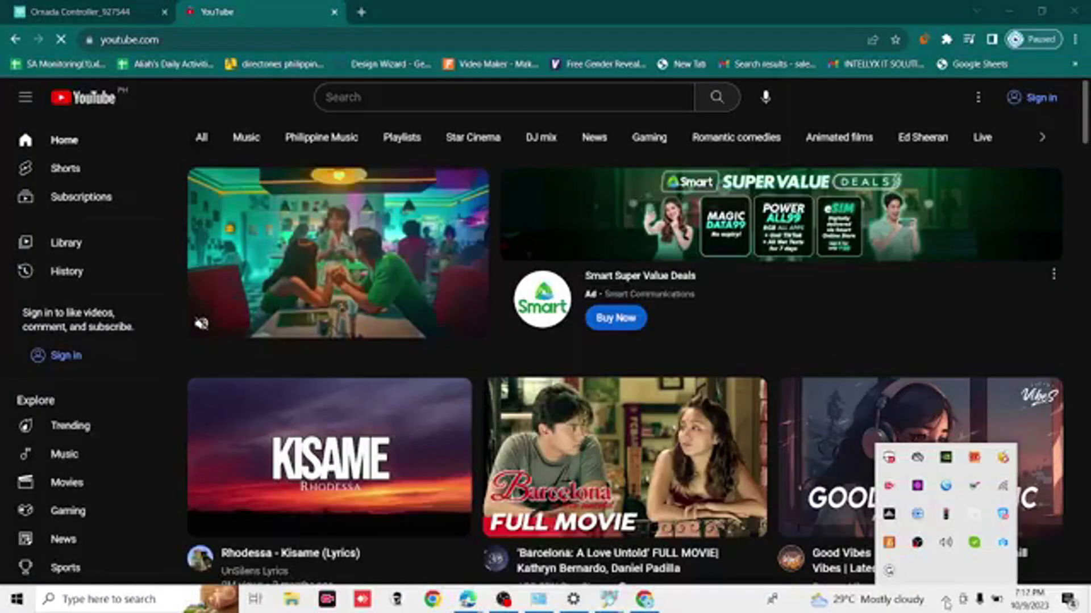
pyautogui.click(1005, 487)
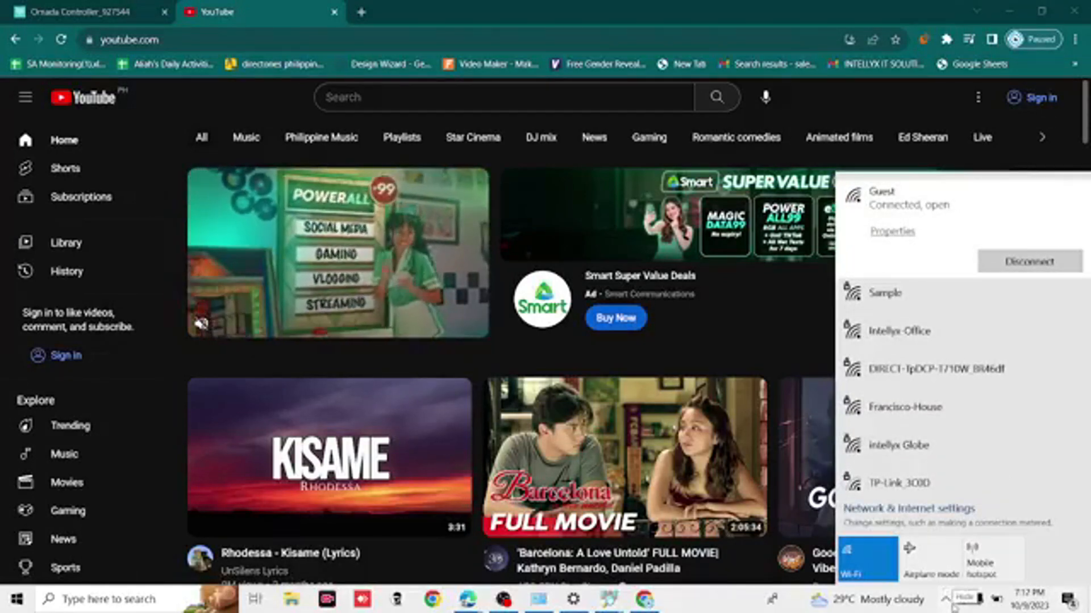
pyautogui.click(957, 294)
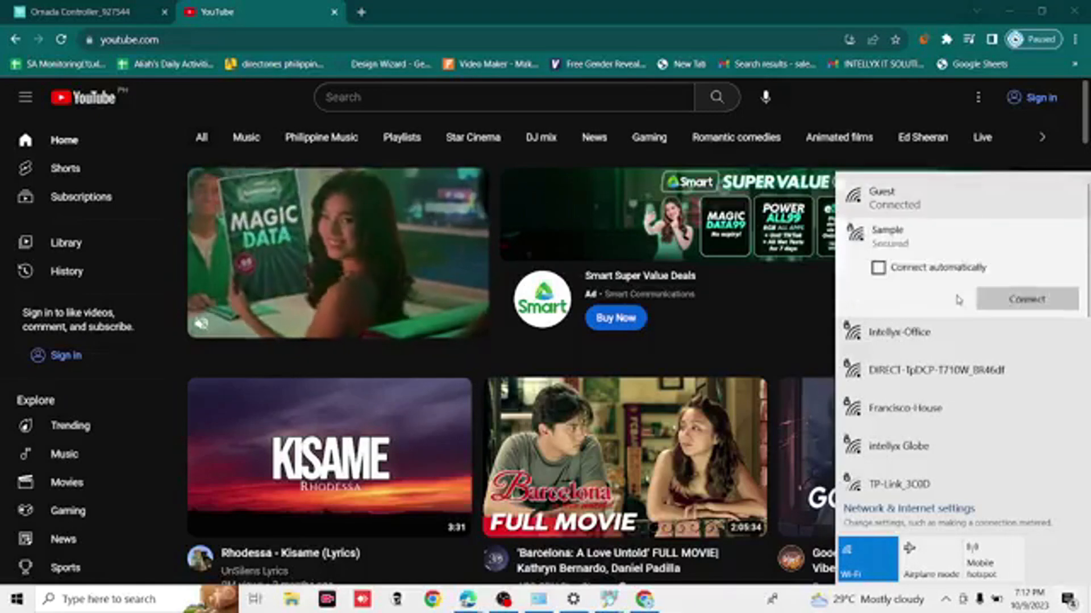
pyautogui.click(990, 301)
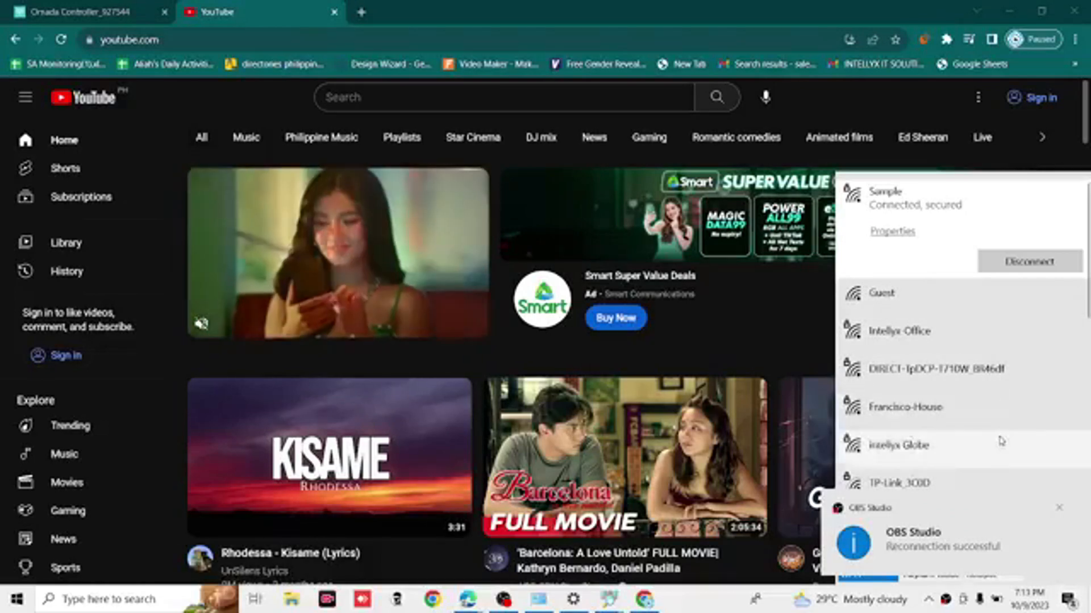
# - Reload YouTube to test internet access over the Sample network, then return to the Omada controller's device list
pyautogui.click(63, 39)
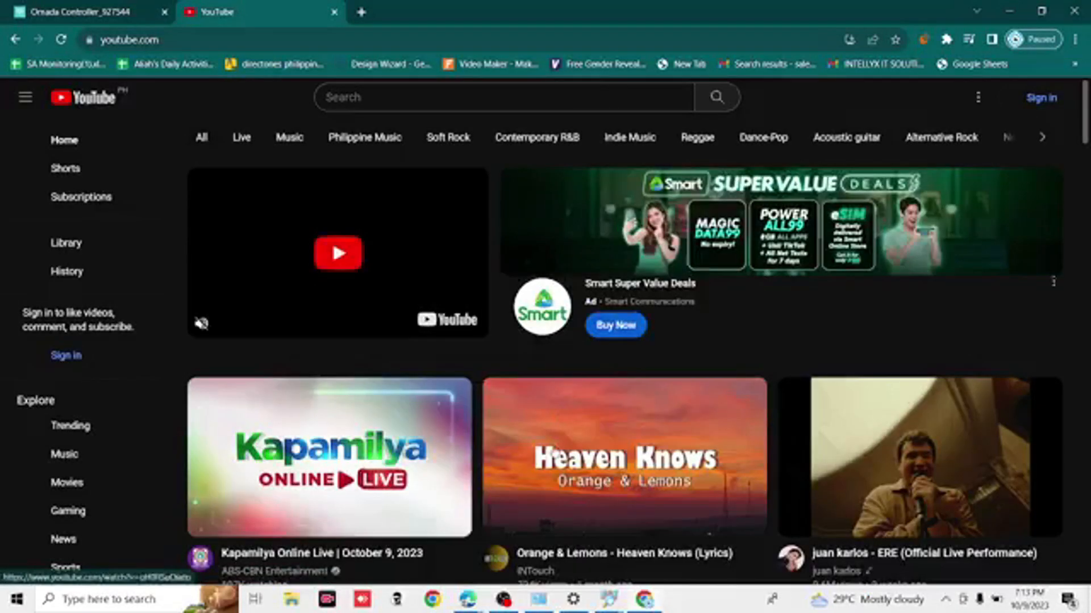
pyautogui.scroll(-3, 554, 452)
pyautogui.click(137, 11)
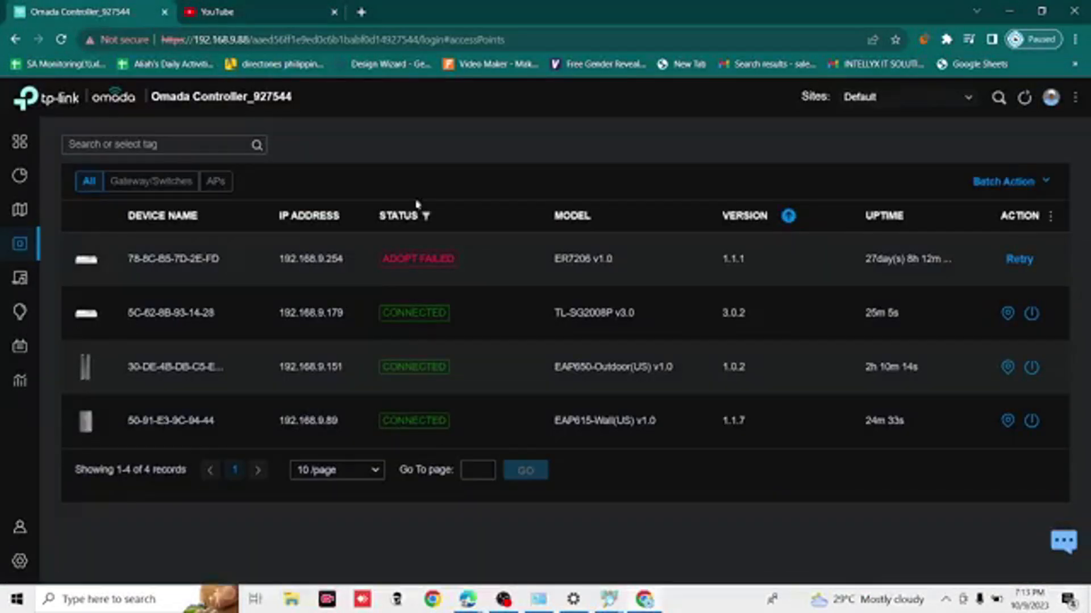
# - Switch to the Facebook Live dashboard in Edge, dismiss the internet connection notice, and end the live video
pyautogui.moveTo(30, 250)
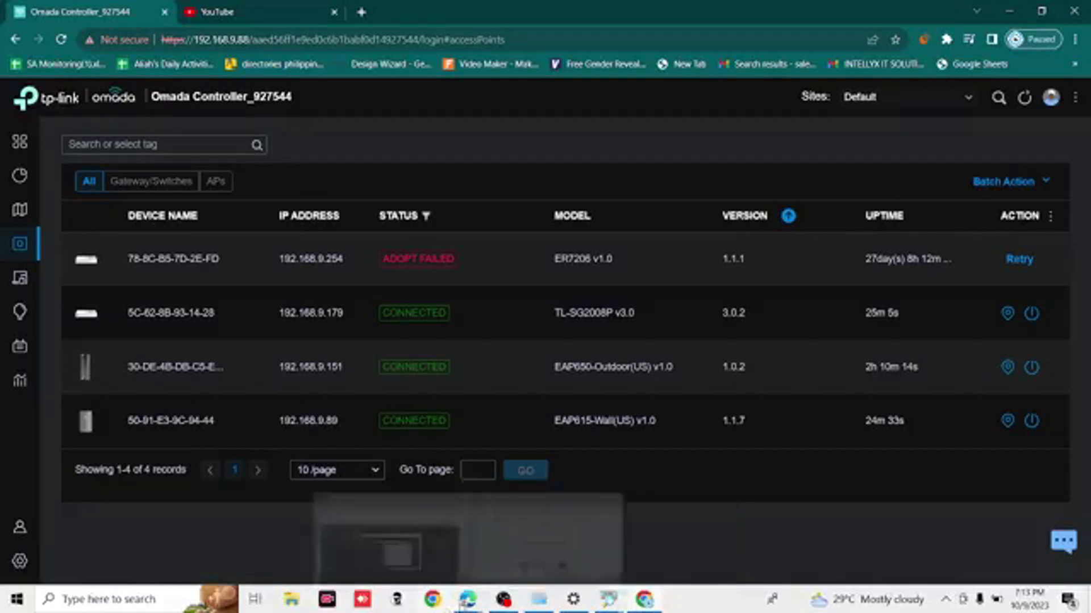
pyautogui.moveTo(469, 602)
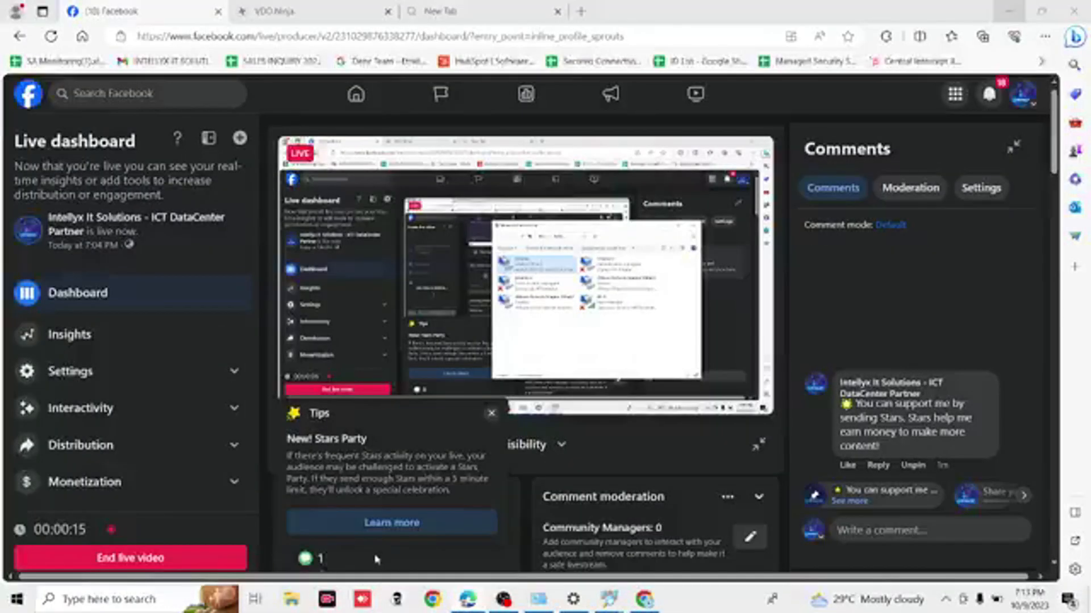
pyautogui.click(332, 511)
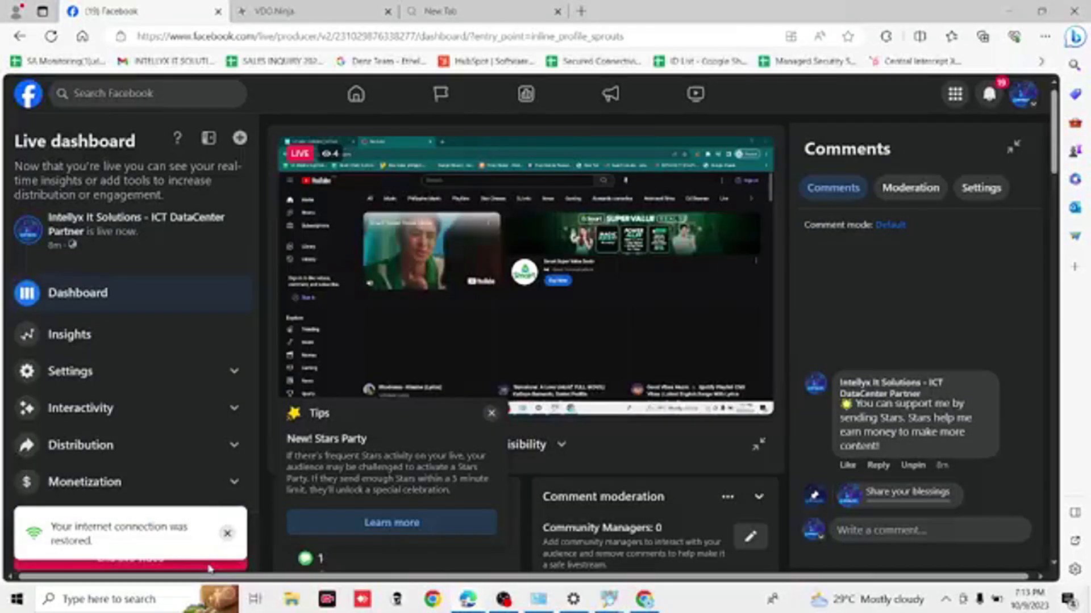
pyautogui.click(227, 534)
pyautogui.click(183, 563)
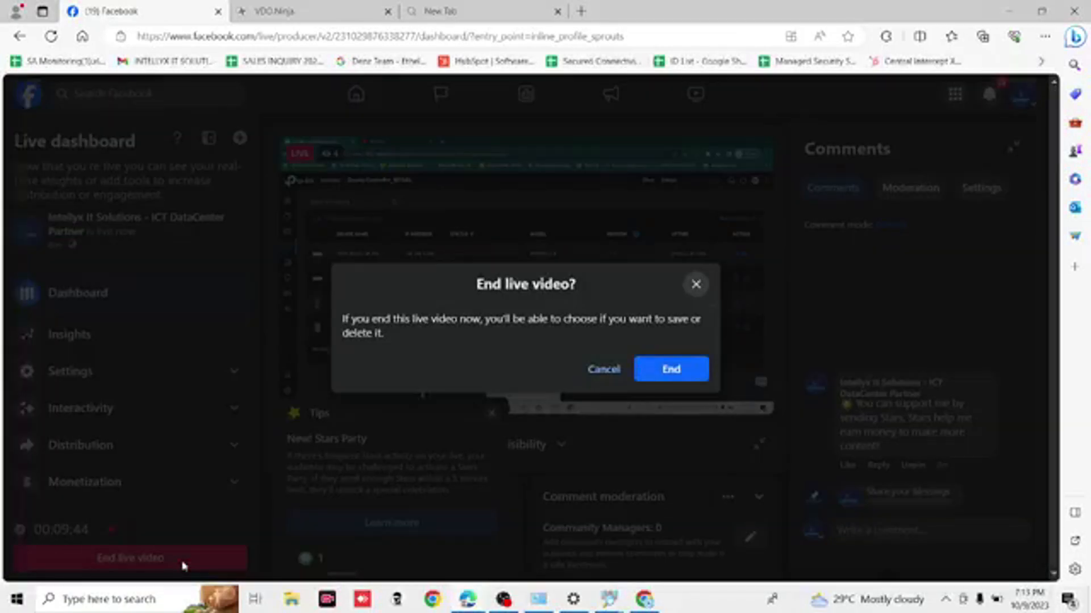
pyautogui.click(672, 370)
pyautogui.click(238, 559)
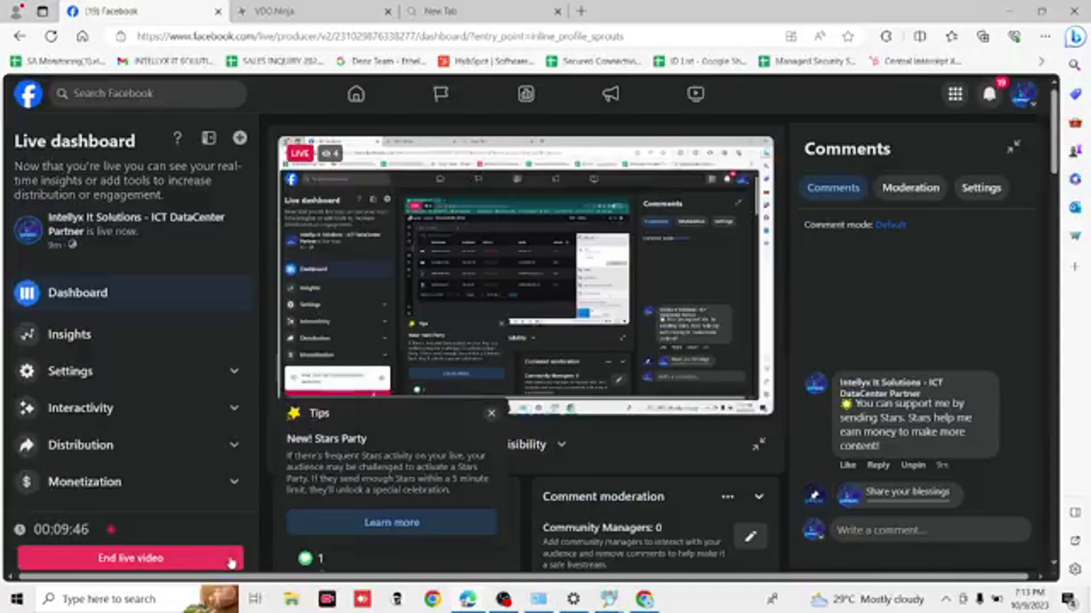